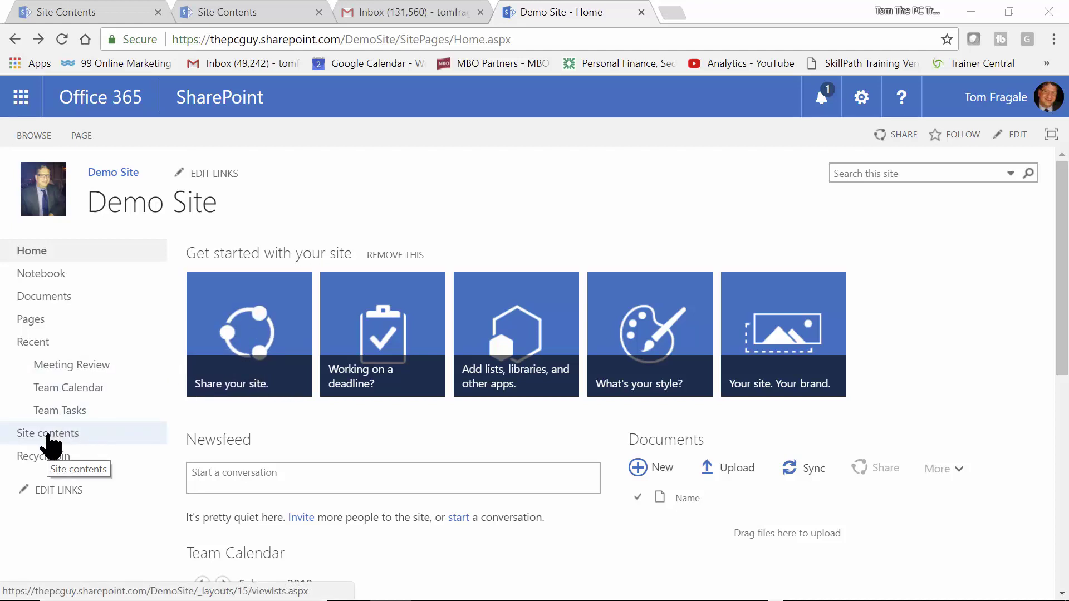
# Step: Open Team Calendar from Site contents and copy its page address from the address bar
pyautogui.click(48, 435)
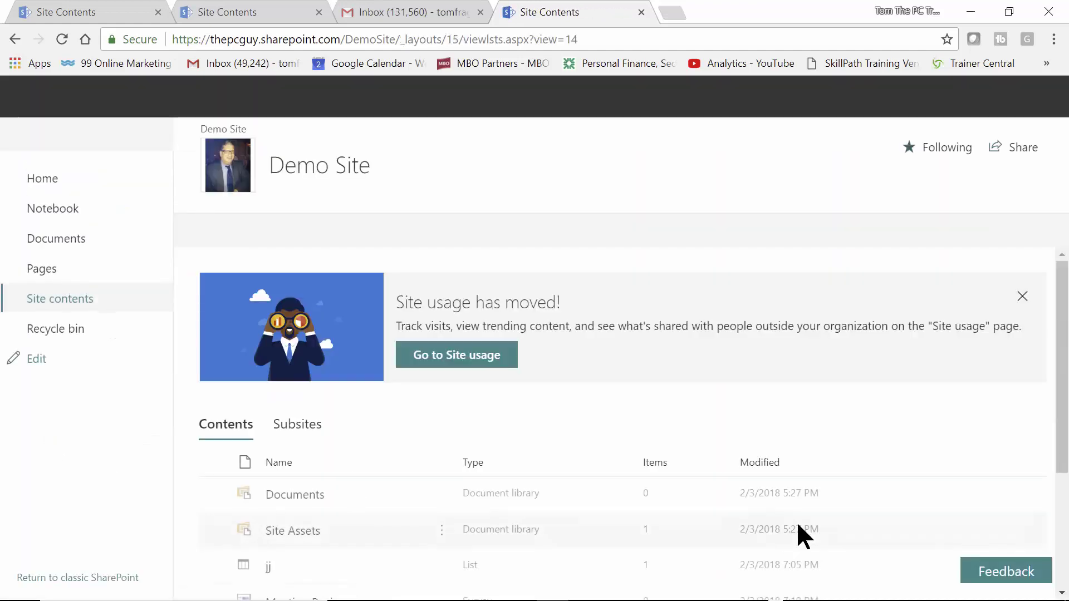
pyautogui.moveTo(1054, 301); pyautogui.dragTo(1053, 426)
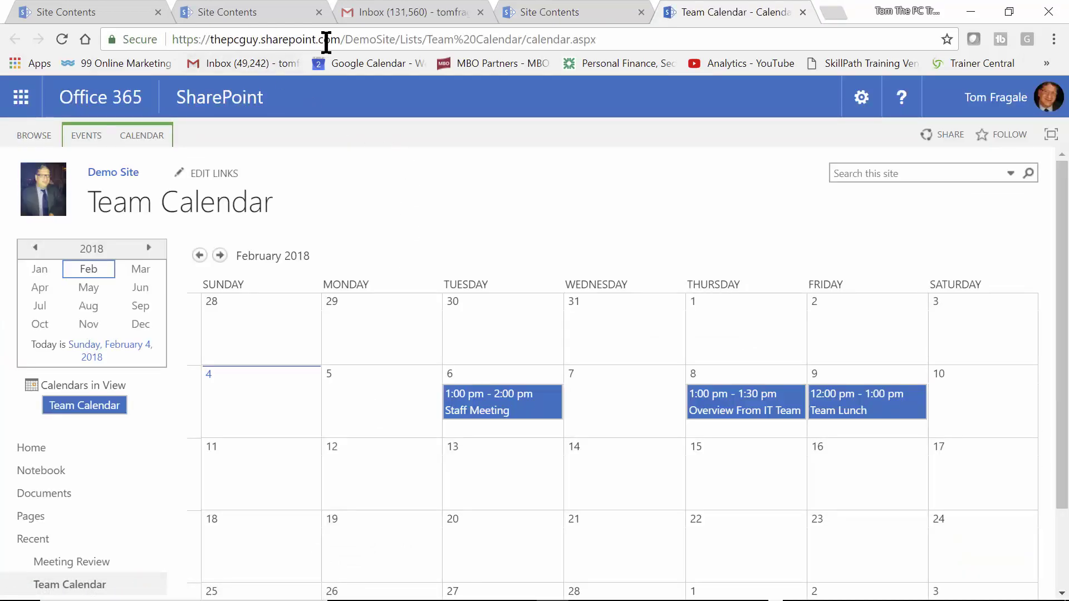
pyautogui.rightClick(500, 42)
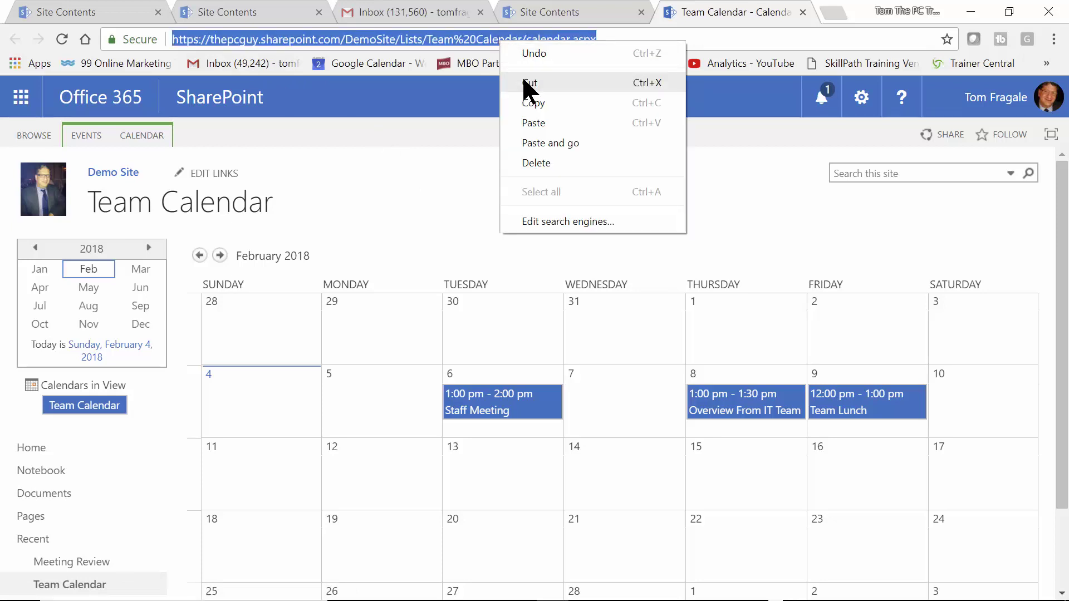
pyautogui.click(534, 103)
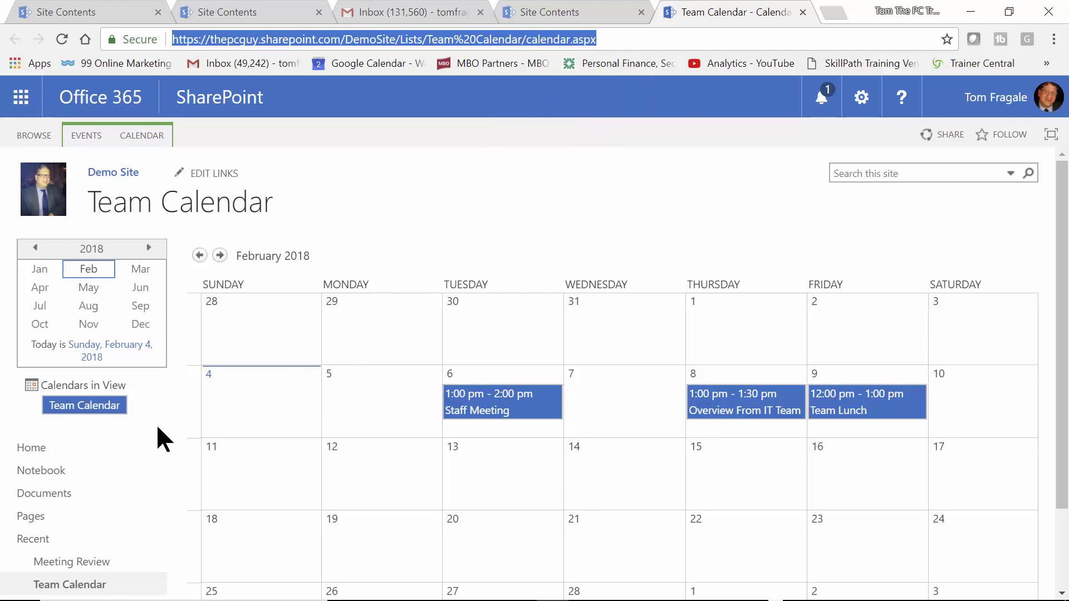
# Step: From the Demo Site home, add a Team Calendar navigation link using the pasted calendar address
pyautogui.click(30, 451)
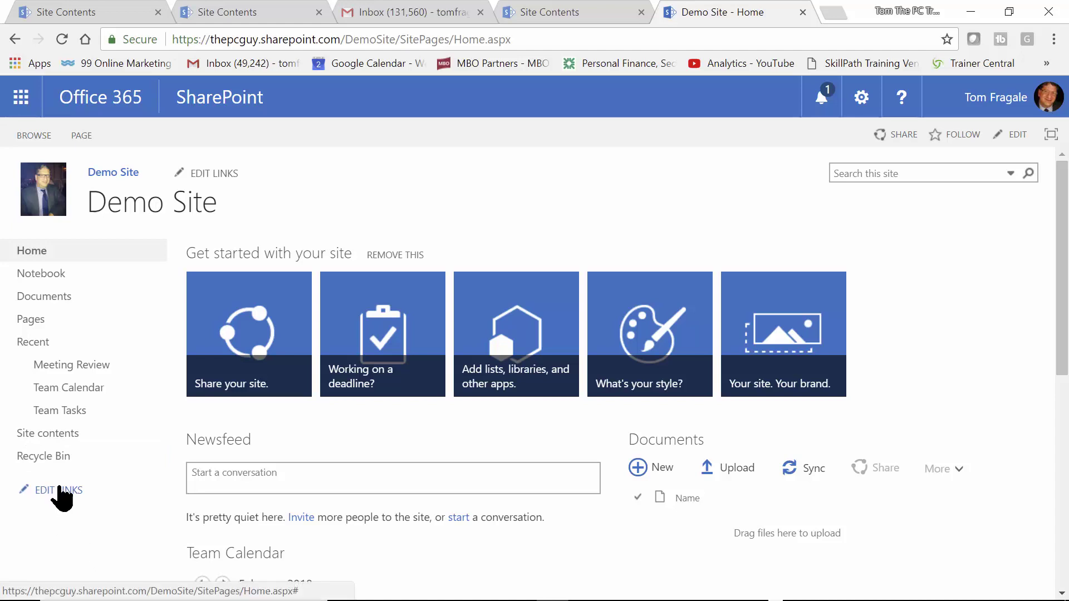
pyautogui.click(60, 490)
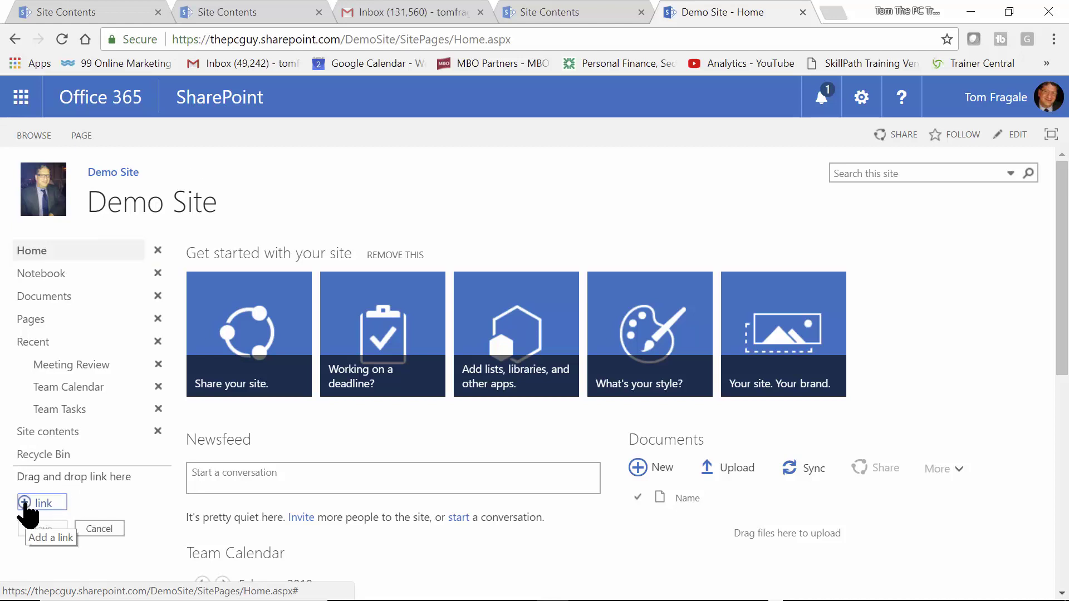
pyautogui.click(25, 504)
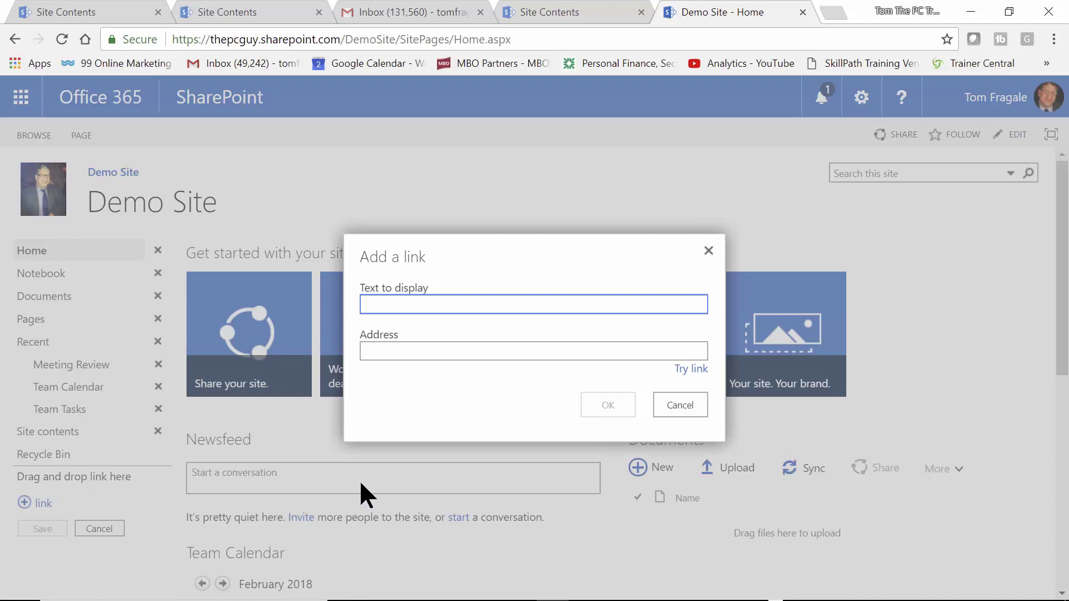
pyautogui.write('Team Calendar')
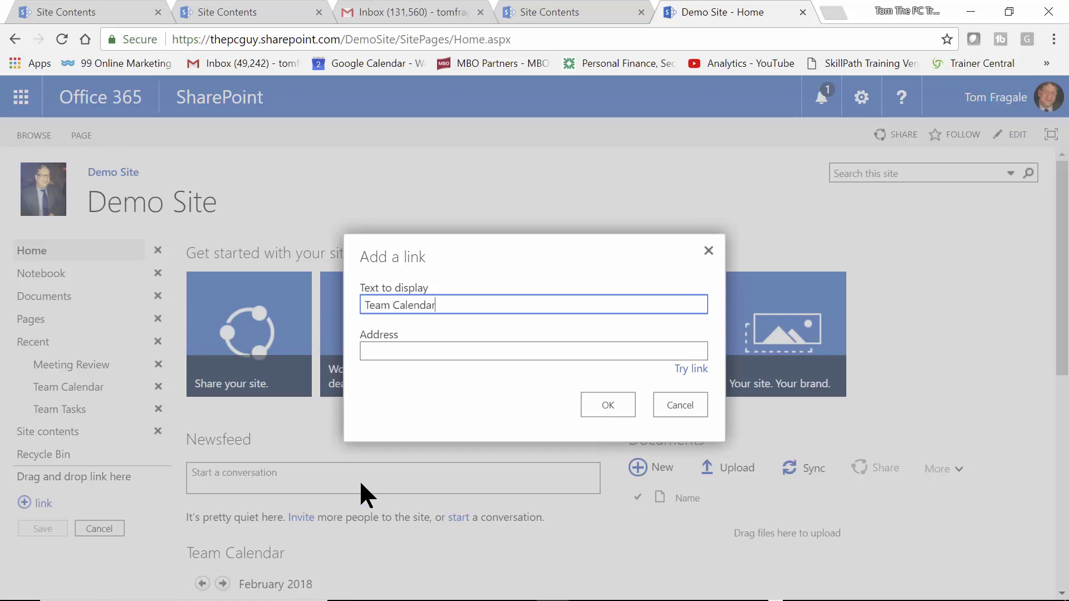
pyautogui.press('Tab')
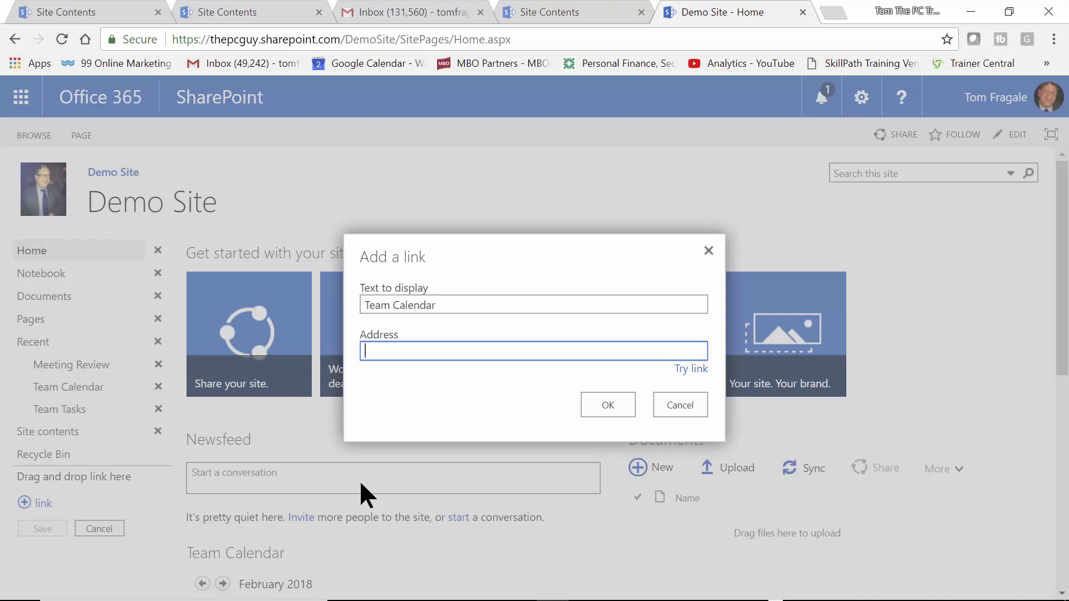
pyautogui.rightClick(410, 354)
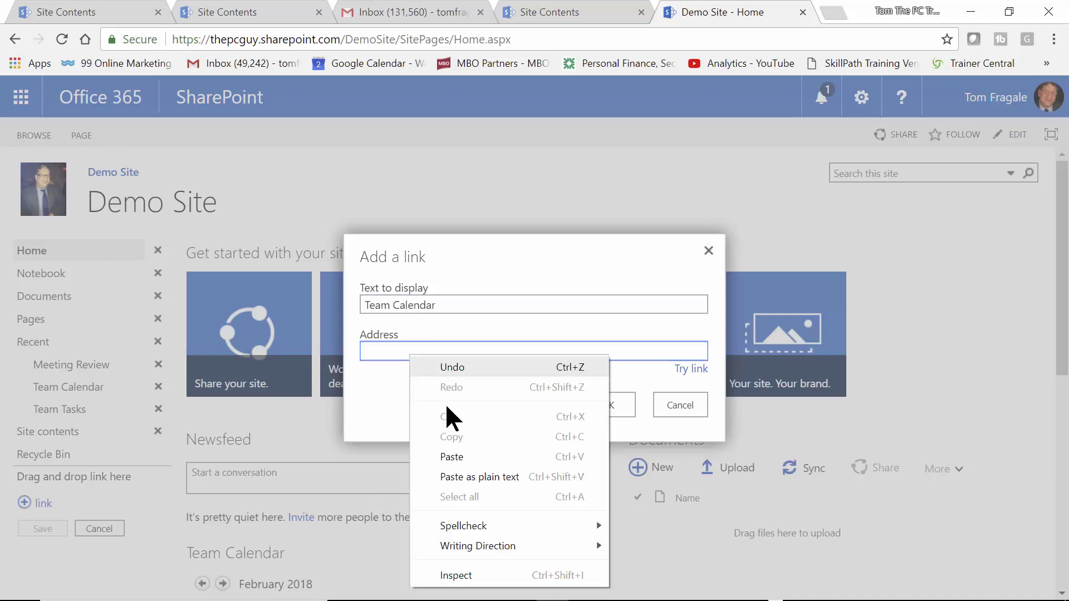
pyautogui.click(455, 461)
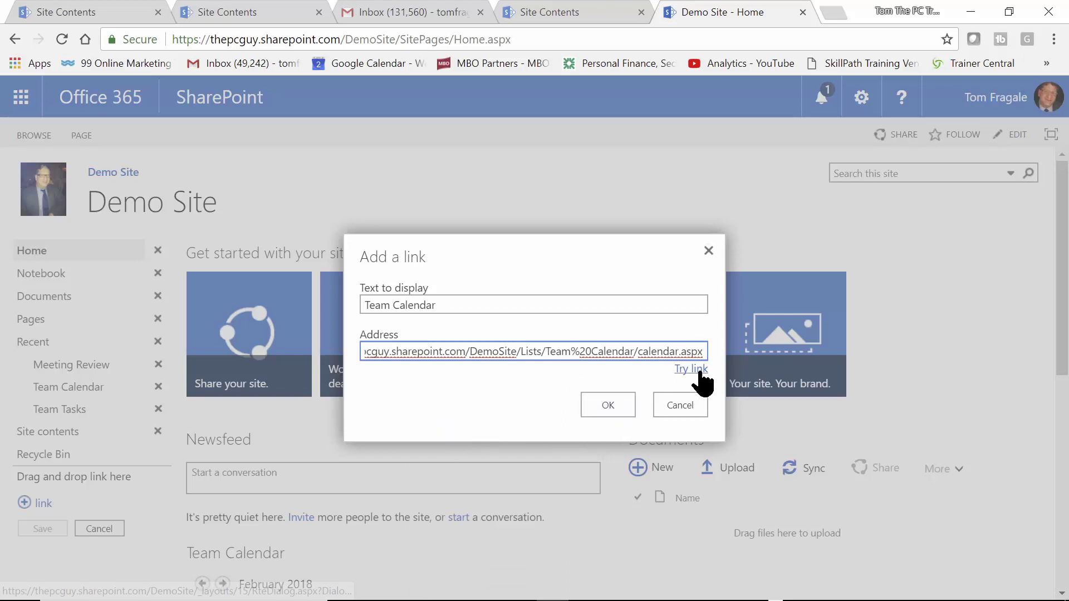
pyautogui.click(612, 405)
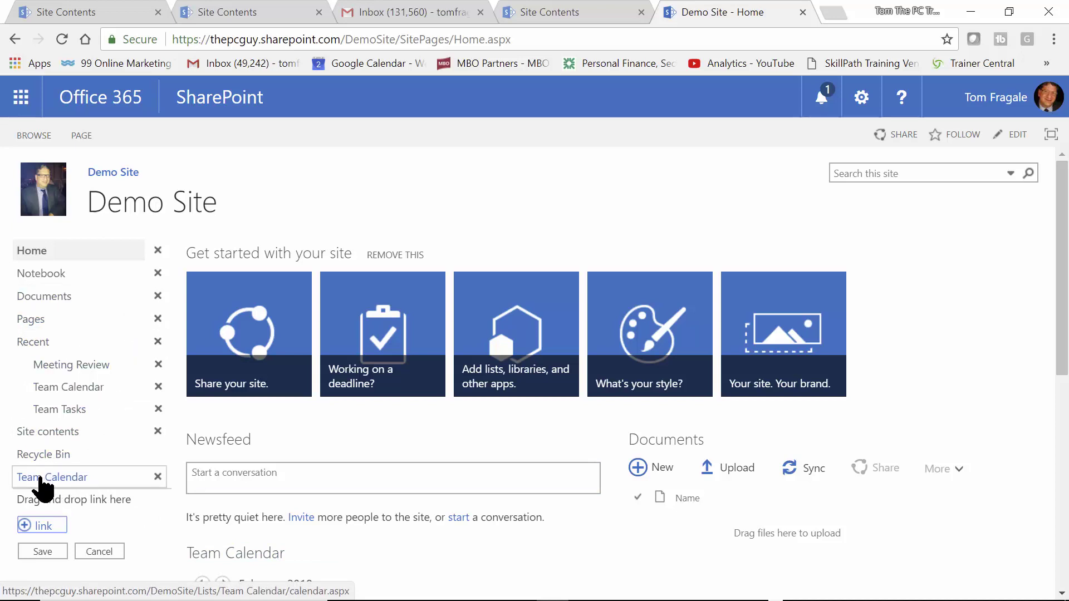
# Step: Drag the Team Calendar link around the navigation, ending between Site contents and Recycle Bin
pyautogui.moveTo(42, 485)
pyautogui.mouseDown()
pyautogui.moveTo(48, 287)
pyautogui.moveTo(50, 471)
pyautogui.mouseUp()
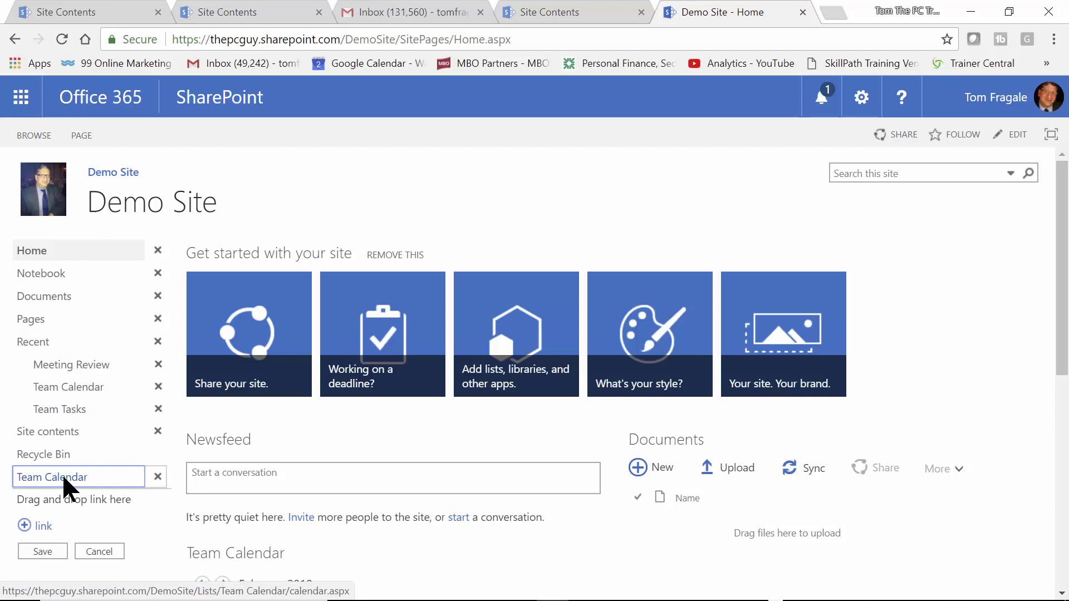
pyautogui.moveTo(64, 488); pyautogui.dragTo(90, 305)
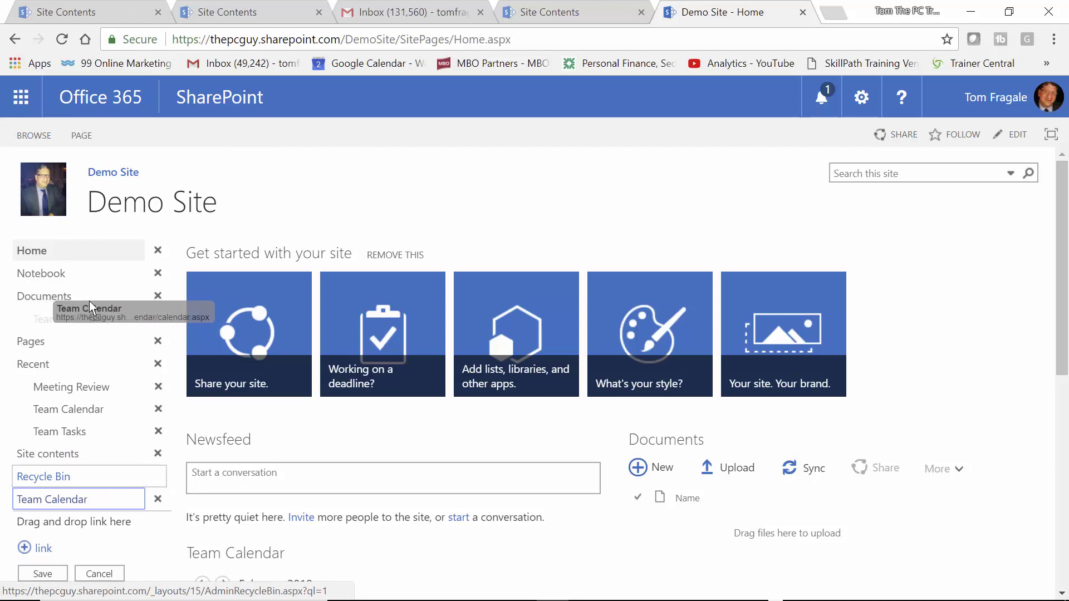
pyautogui.moveTo(90, 305)
pyautogui.mouseDown()
pyautogui.moveTo(106, 319)
pyautogui.moveTo(76, 303)
pyautogui.mouseUp()
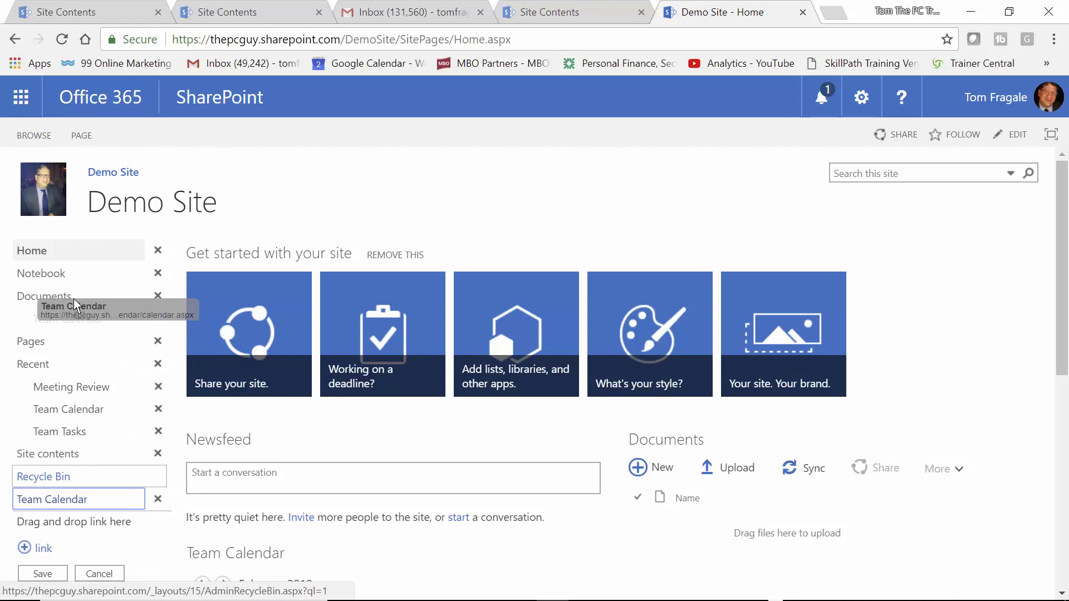
pyautogui.moveTo(76, 303)
pyautogui.mouseDown()
pyautogui.moveTo(83, 315)
pyautogui.moveTo(89, 303)
pyautogui.moveTo(78, 305)
pyautogui.mouseUp()
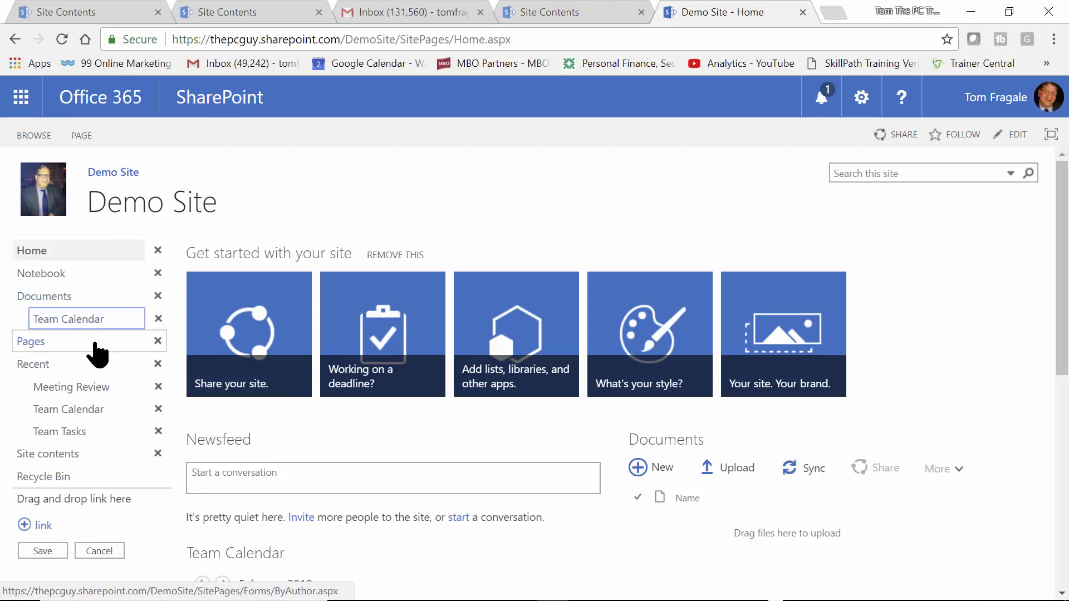
pyautogui.moveTo(82, 321); pyautogui.dragTo(68, 478)
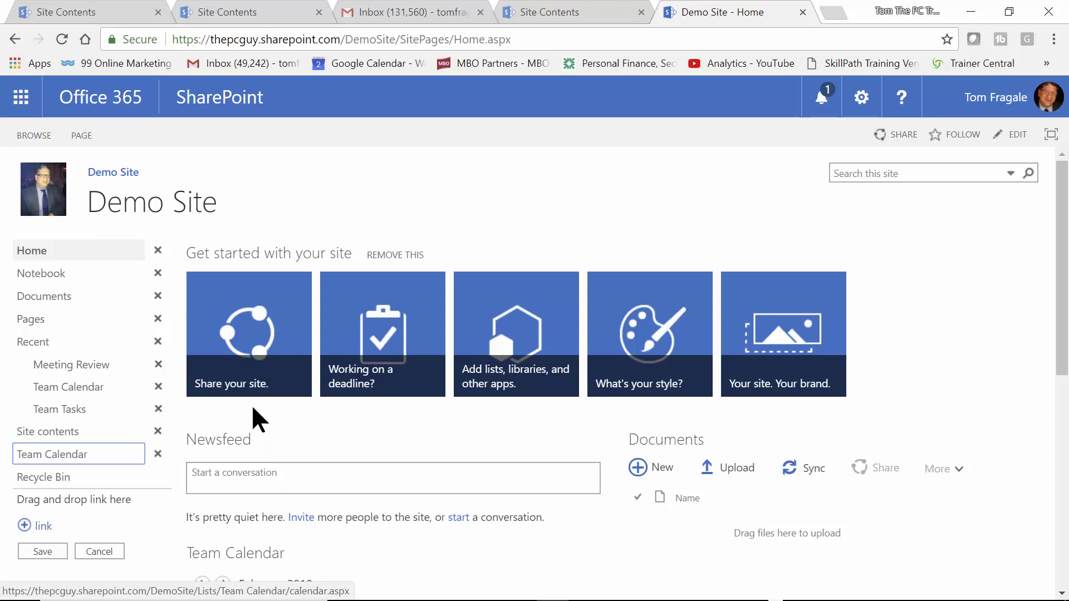
# Step: Save the navigation, then open Team Tasks from Site contents and copy its address
pyautogui.click(37, 552)
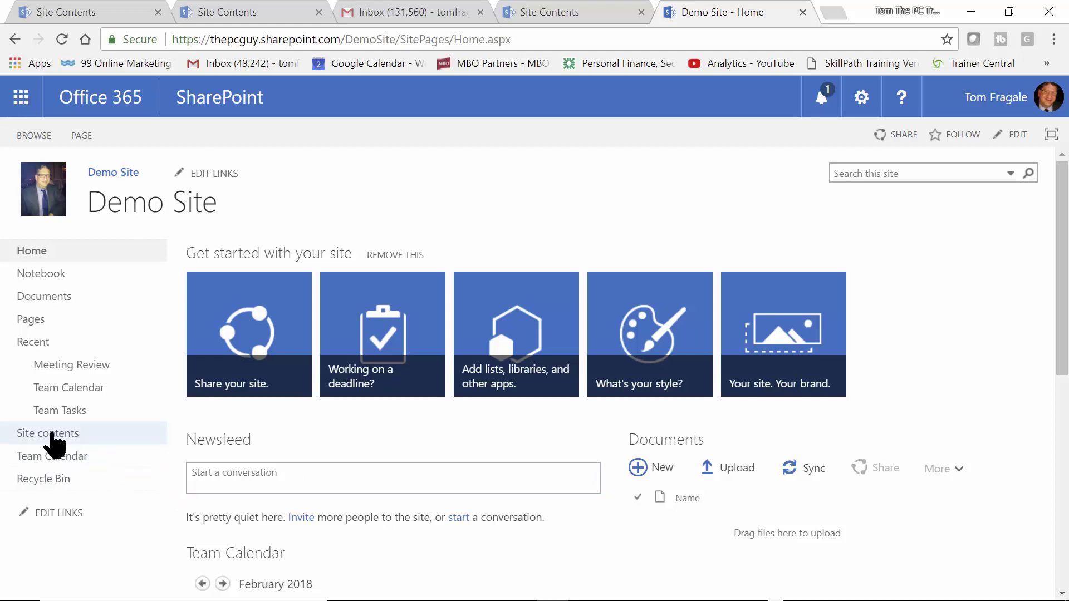
pyautogui.click(48, 433)
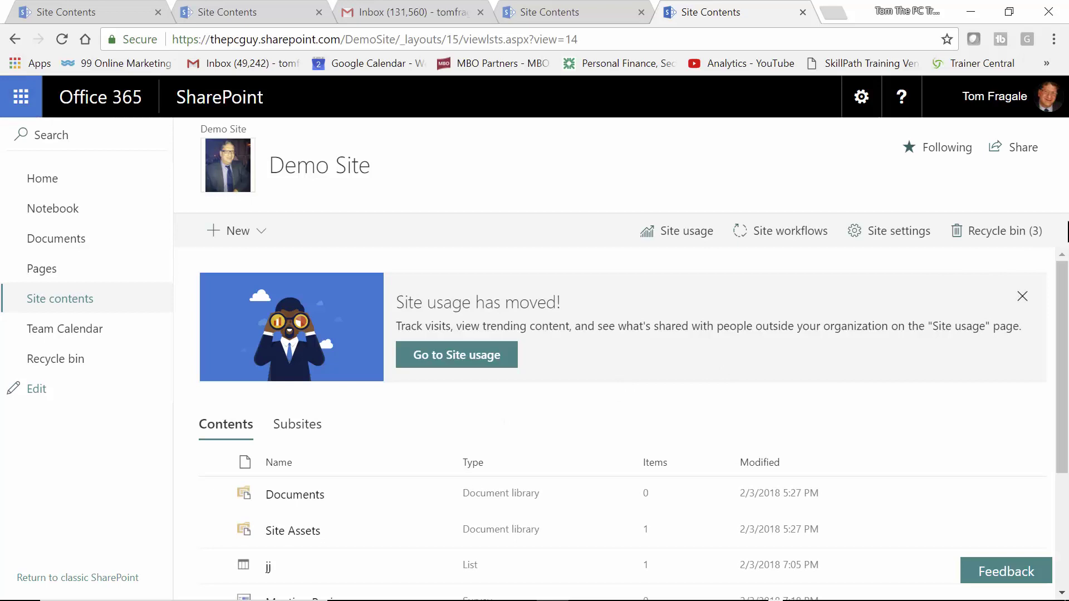
pyautogui.scroll(-3, 1058, 382)
pyautogui.scroll(-1, 1061, 392)
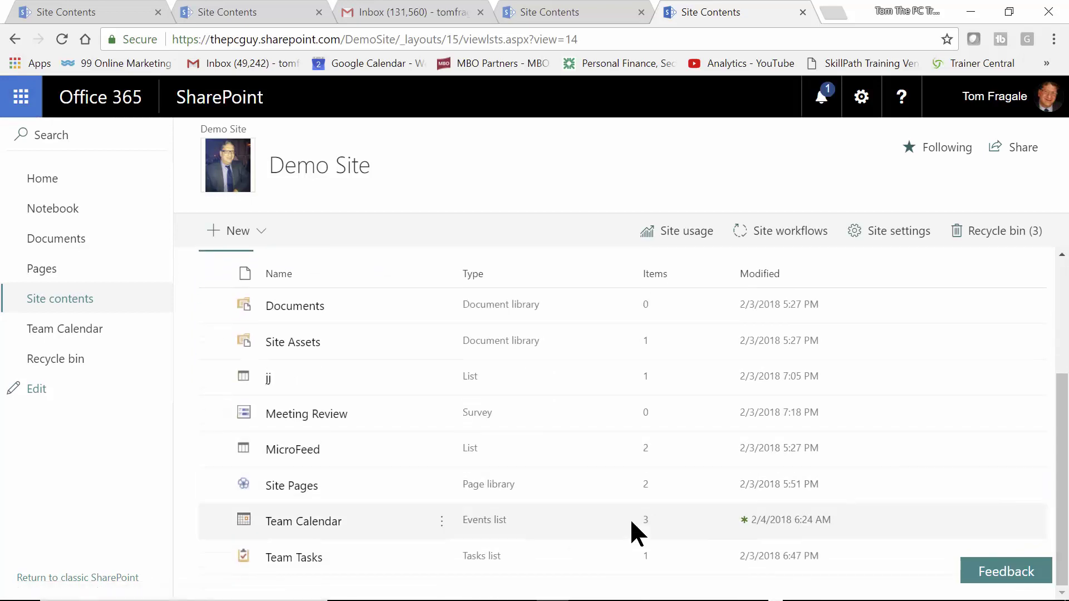
pyautogui.click(288, 558)
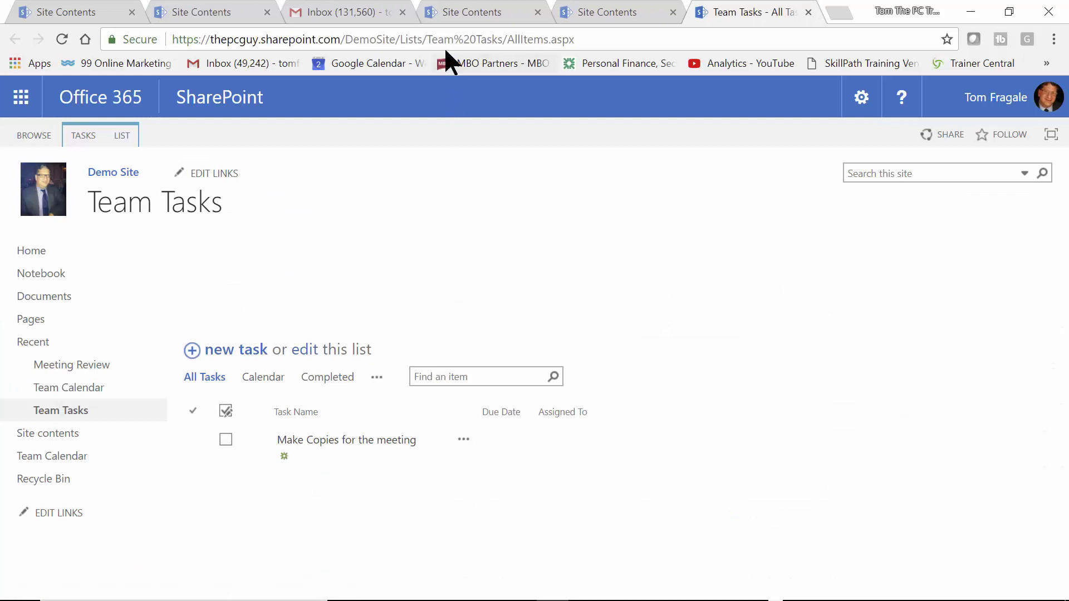
pyautogui.rightClick(394, 37)
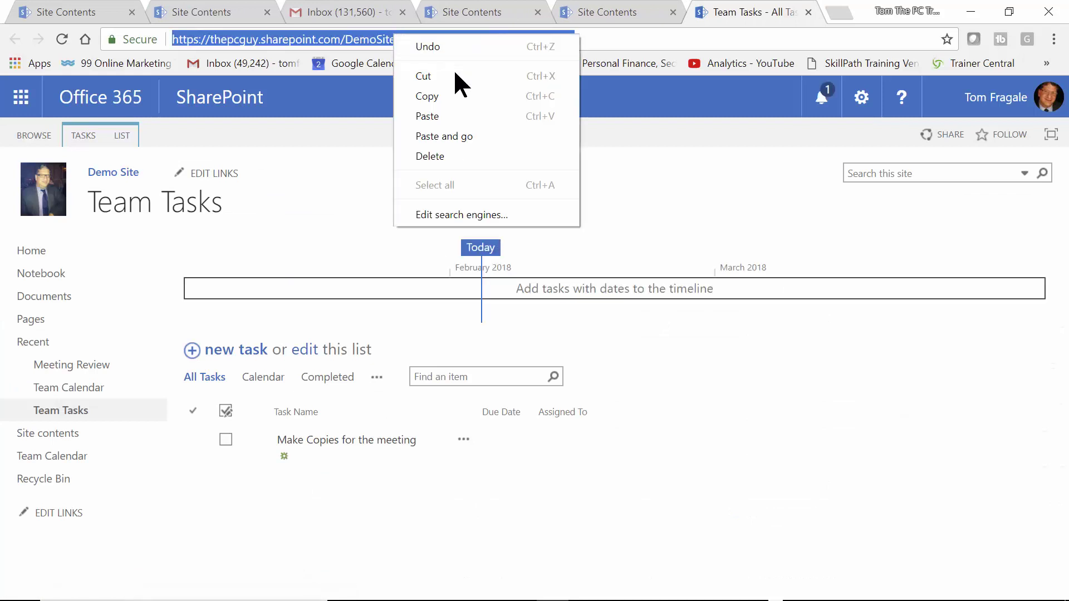
pyautogui.click(447, 95)
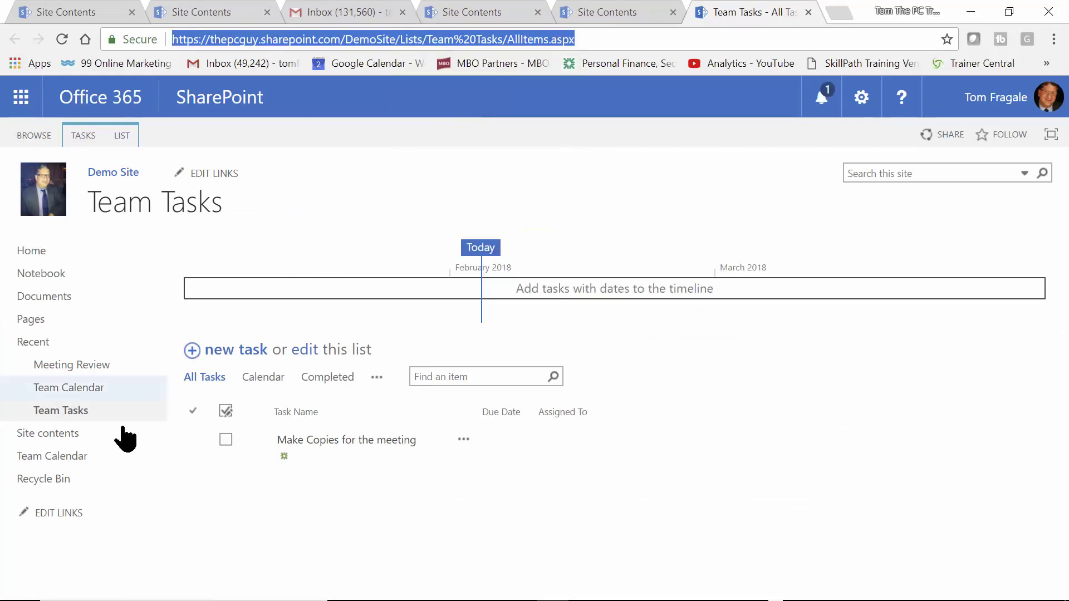
# Step: Add a 'Team Tasks' navigation link with the pasted address, drag it above Recycle Bin, and save
pyautogui.click(50, 518)
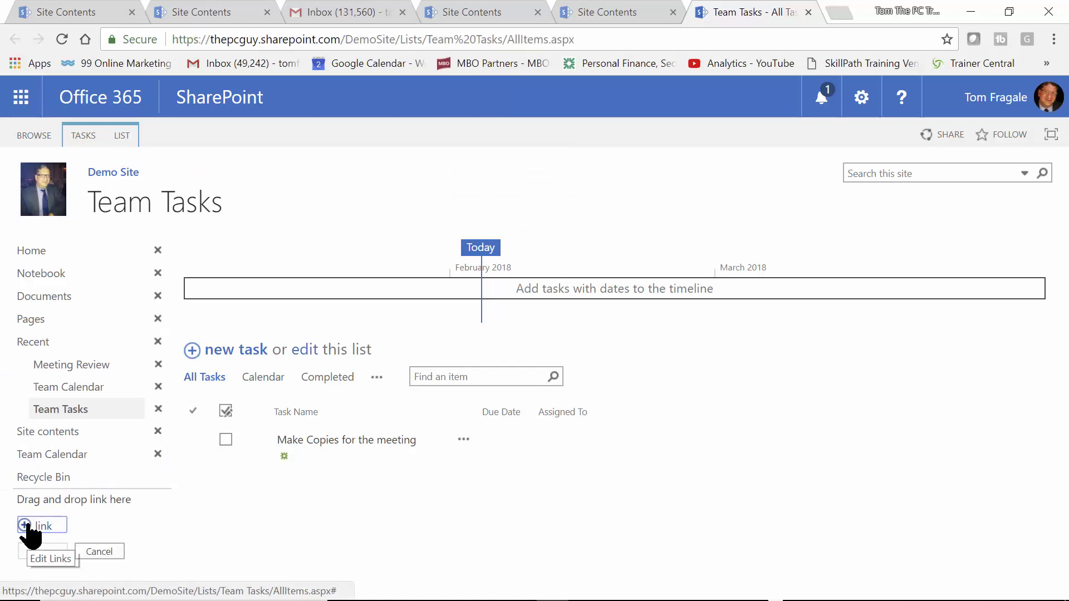
pyautogui.click(26, 526)
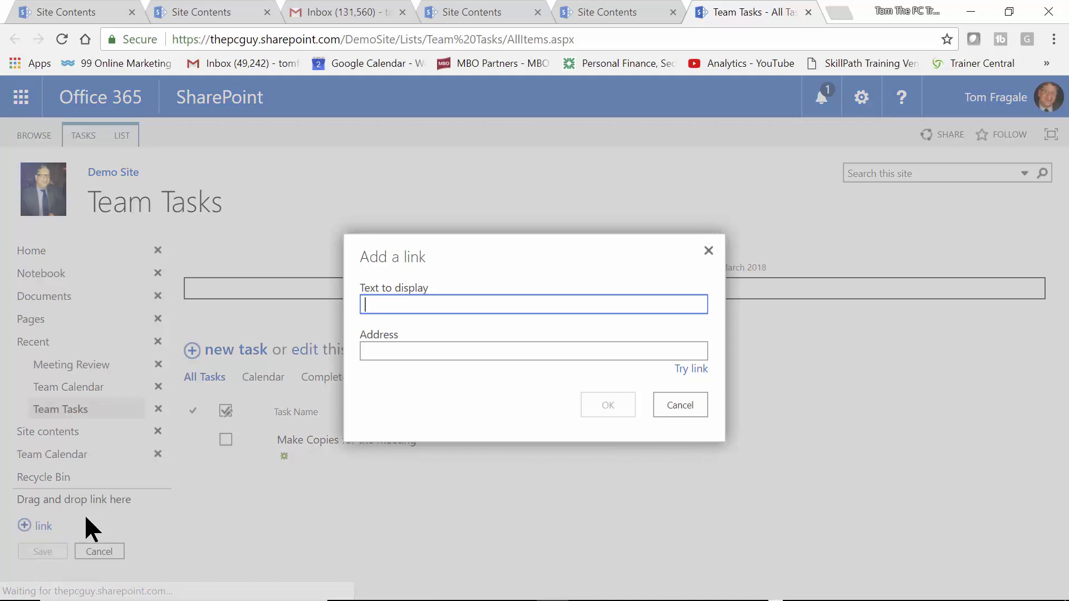
pyautogui.write('Tea')
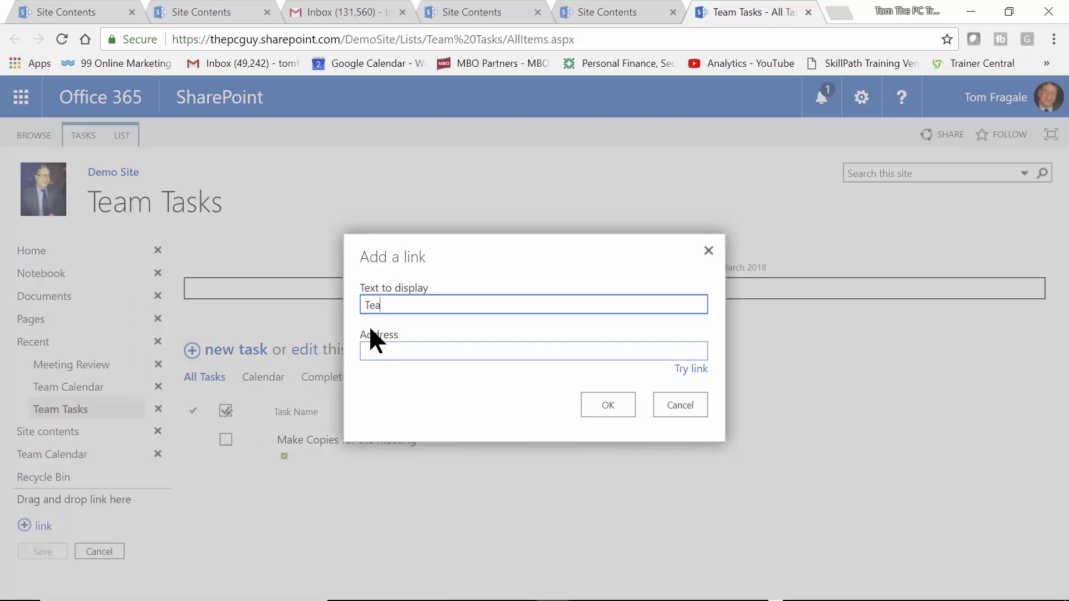
pyautogui.write('m Tasks')
pyautogui.press('Tab')
pyautogui.hotkey('ctrl', 'v')
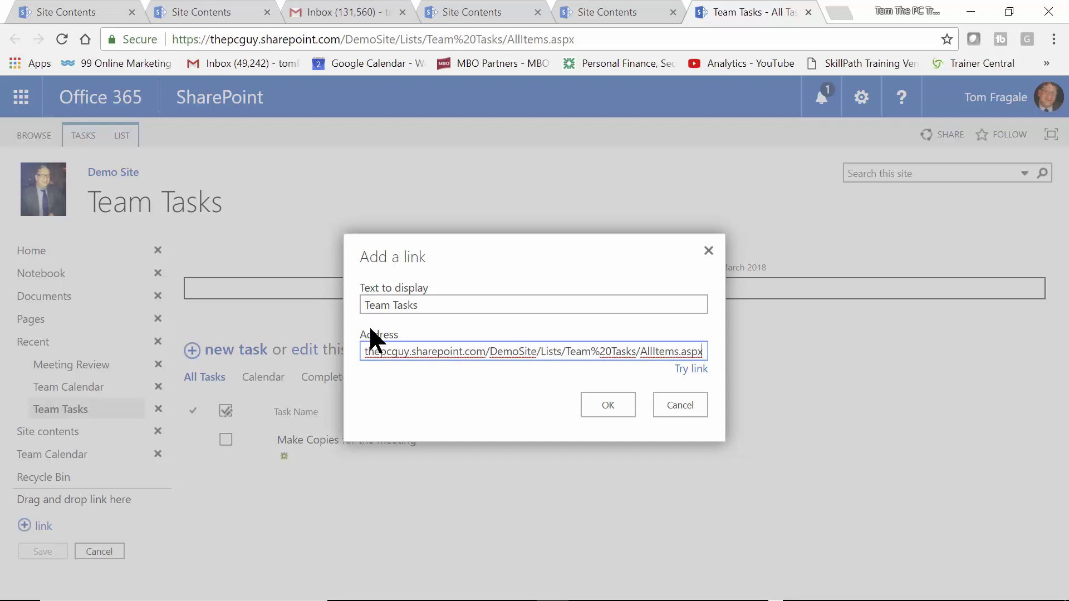
pyautogui.click(612, 403)
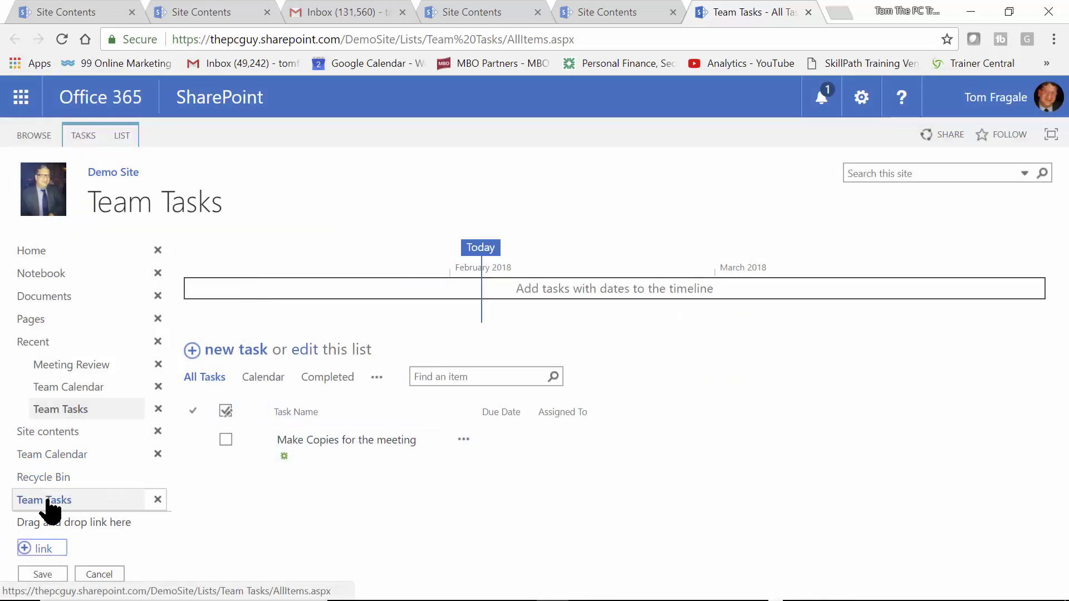
pyautogui.moveTo(47, 501); pyautogui.dragTo(45, 467)
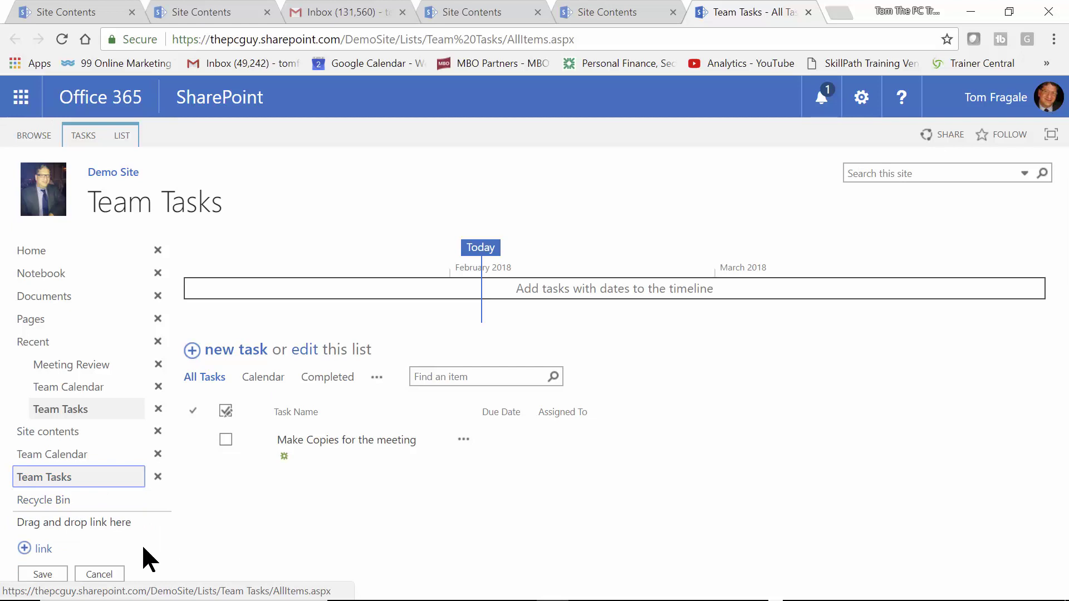
pyautogui.click(43, 574)
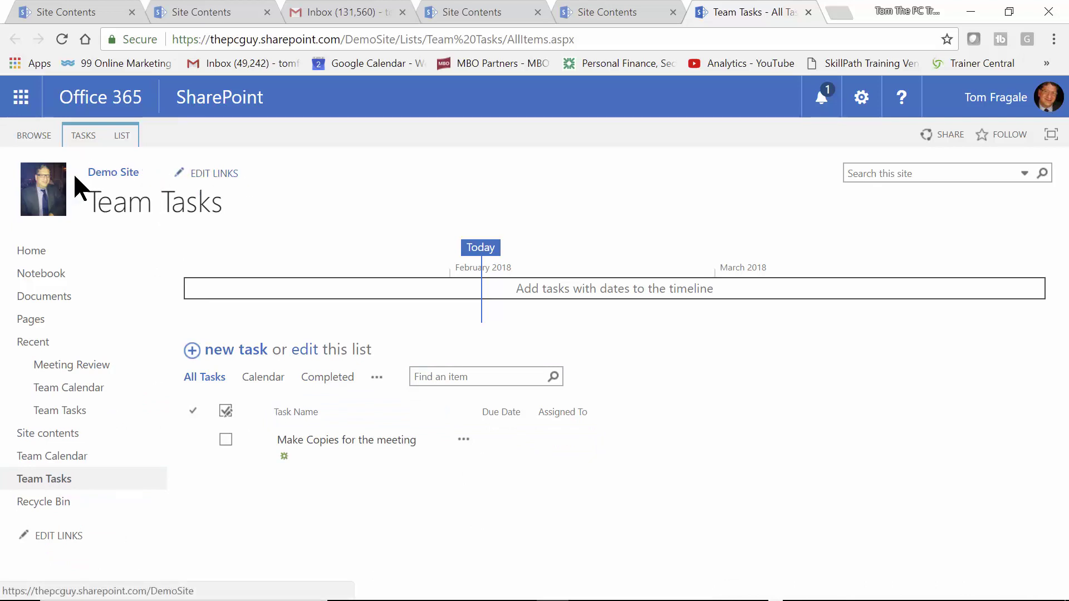
# Step: Add a 'Team Tasks' link with the pasted list address to the top link bar and save it
pyautogui.click(217, 174)
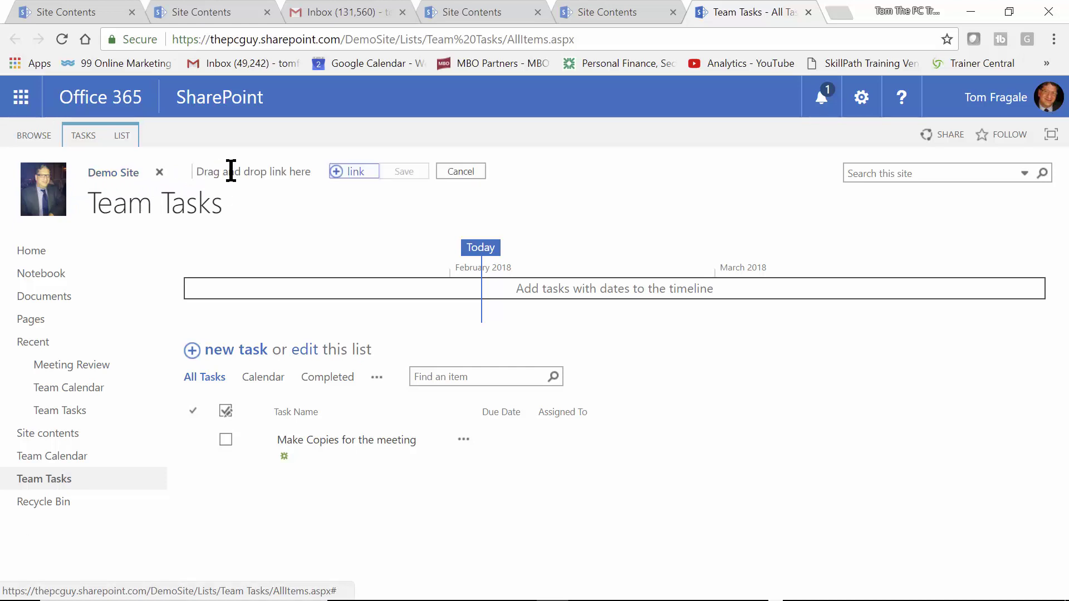
pyautogui.click(341, 172)
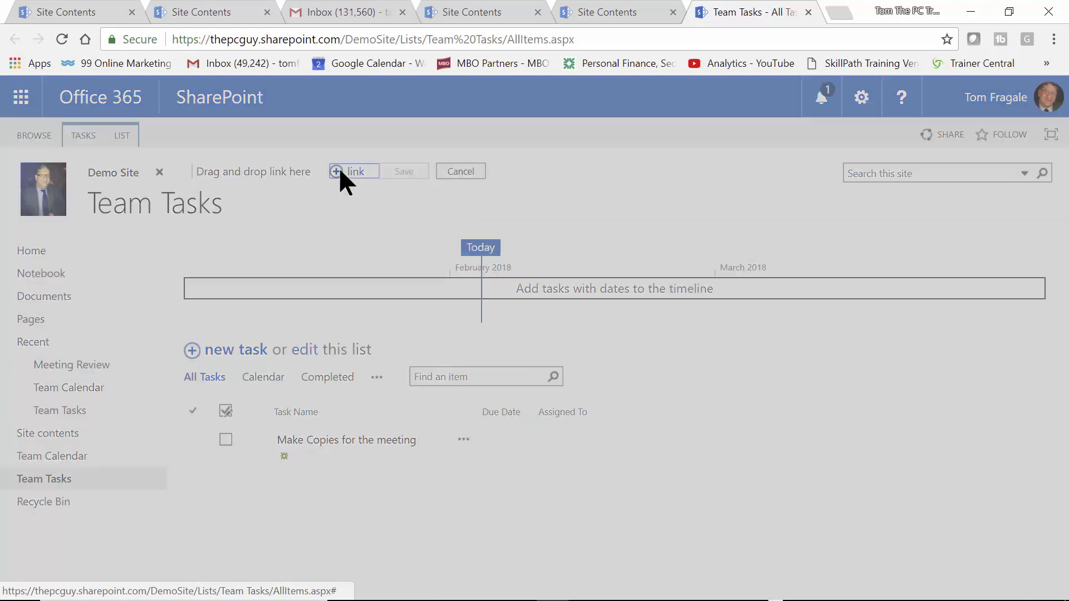
pyautogui.write('T')
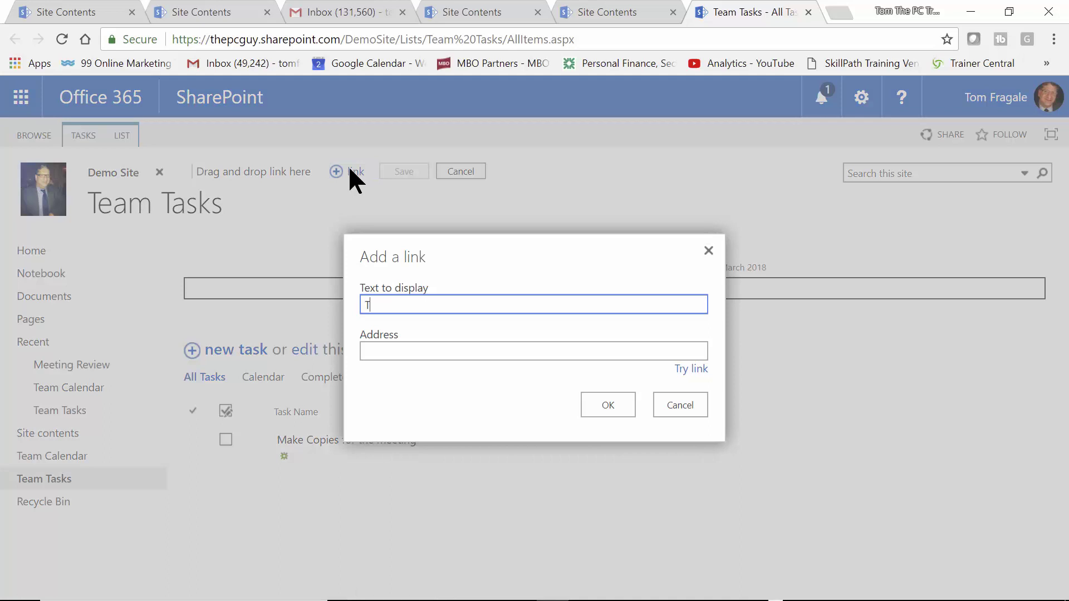
pyautogui.write('eam tasks')
pyautogui.press('BackSpace')
pyautogui.press('BackSpace')
pyautogui.press('BackSpace')
pyautogui.press('BackSpace')
pyautogui.write('Tasks')
pyautogui.press('Tab')
pyautogui.hotkey('ctrl', 'v')
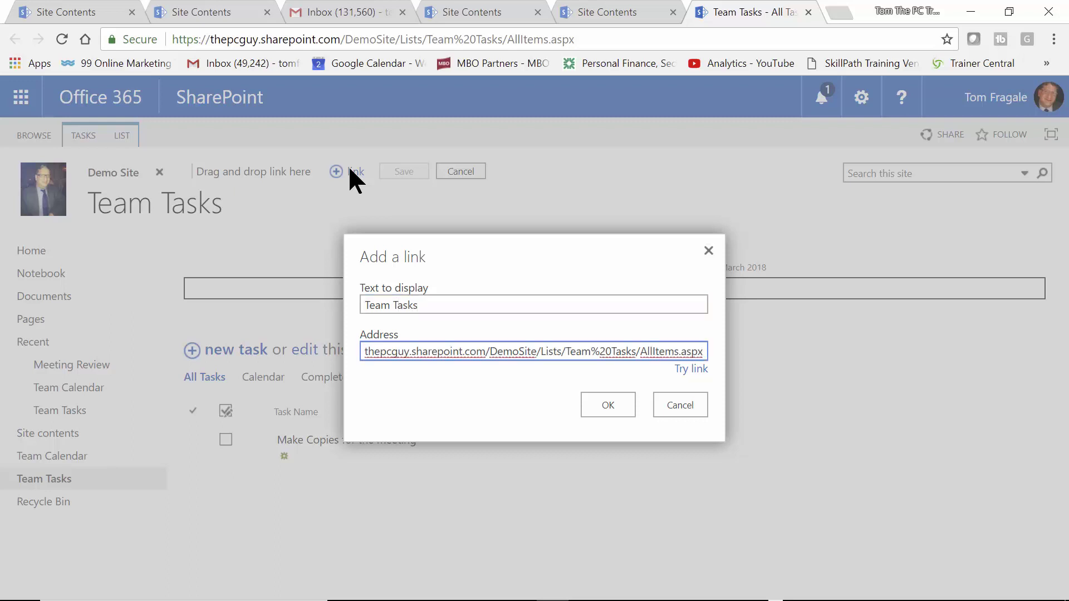
pyautogui.click(615, 404)
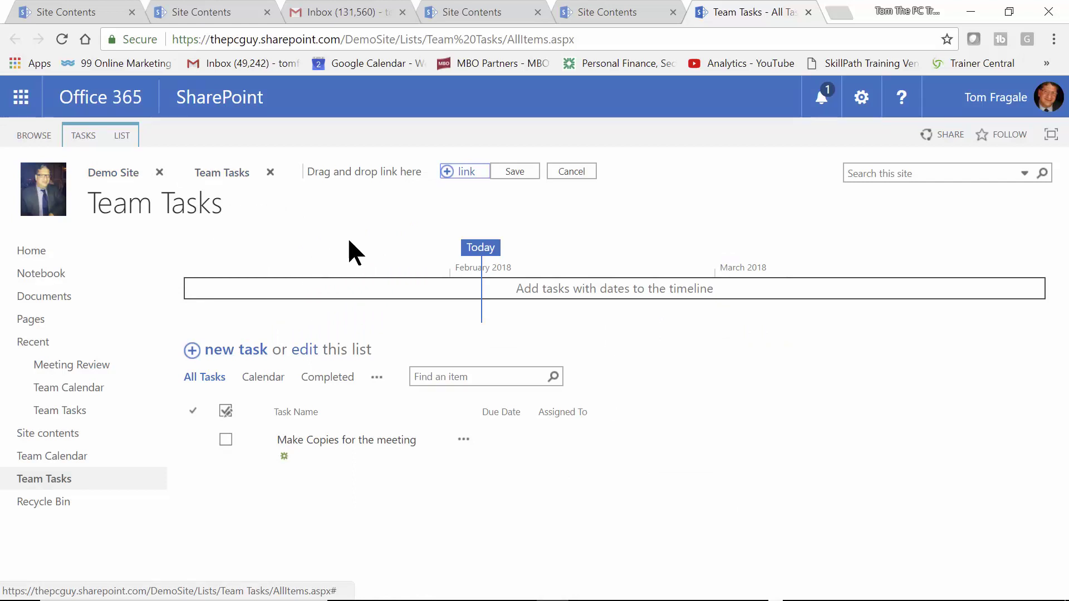
pyautogui.click(522, 173)
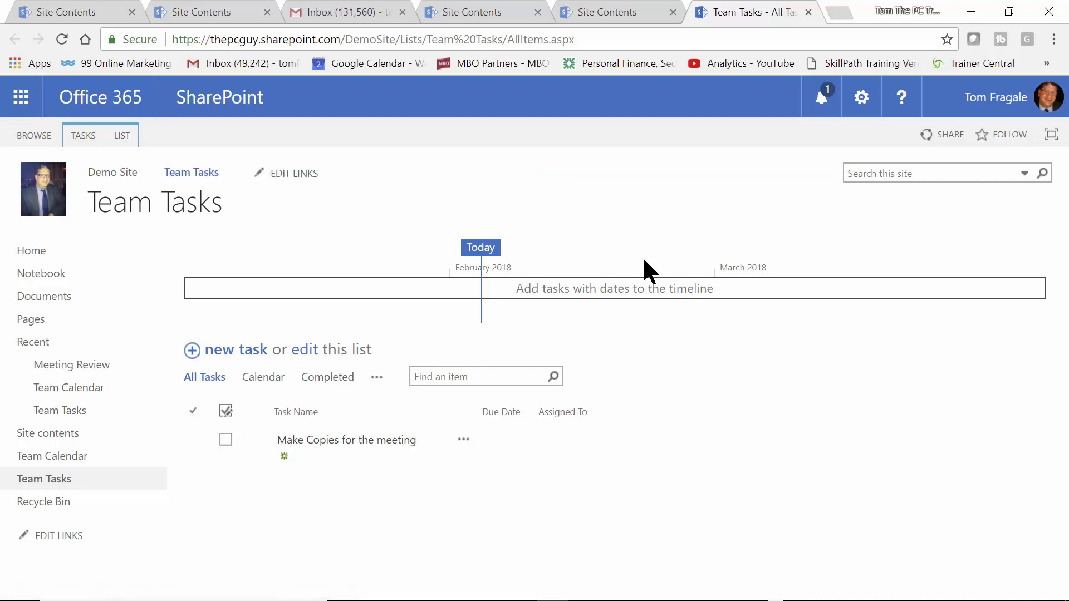
pyautogui.click(866, 105)
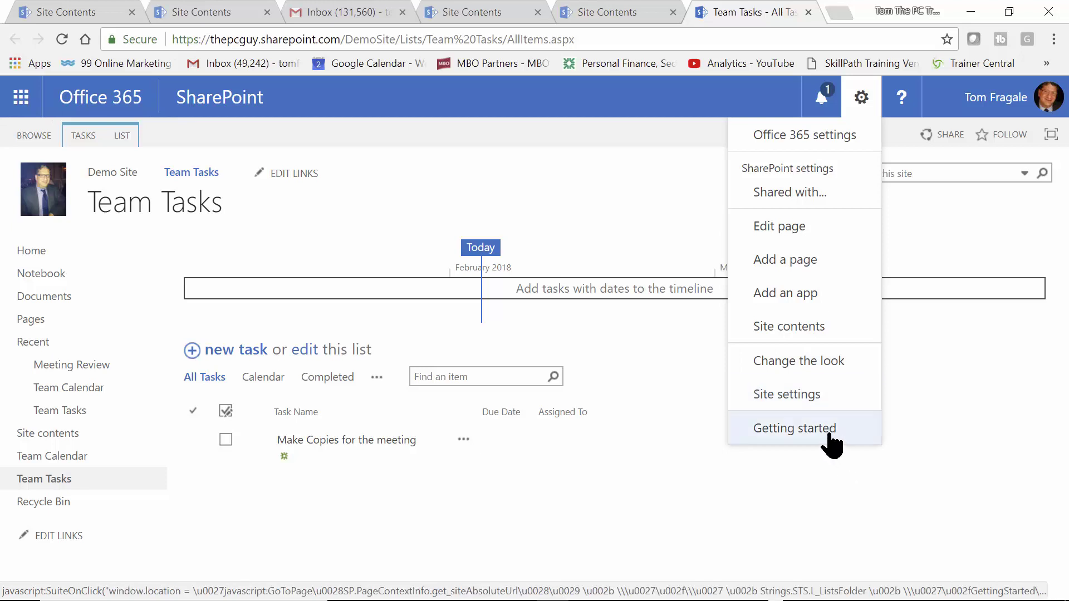
# Step: Go to Site settings and open the Quick launch page under Look and Feel
pyautogui.click(791, 395)
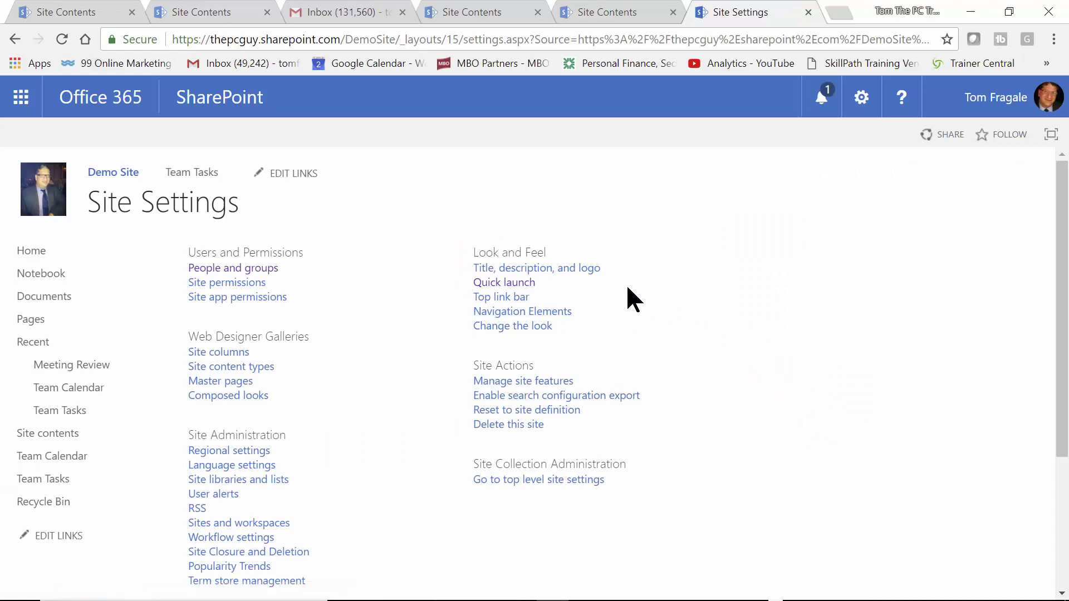
pyautogui.click(495, 282)
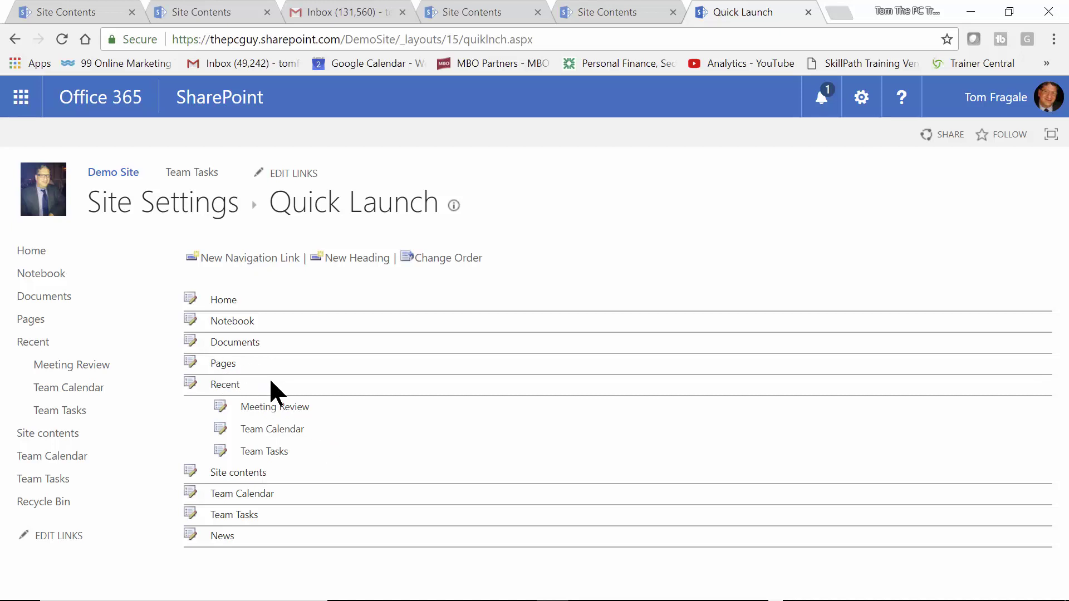
pyautogui.click(342, 258)
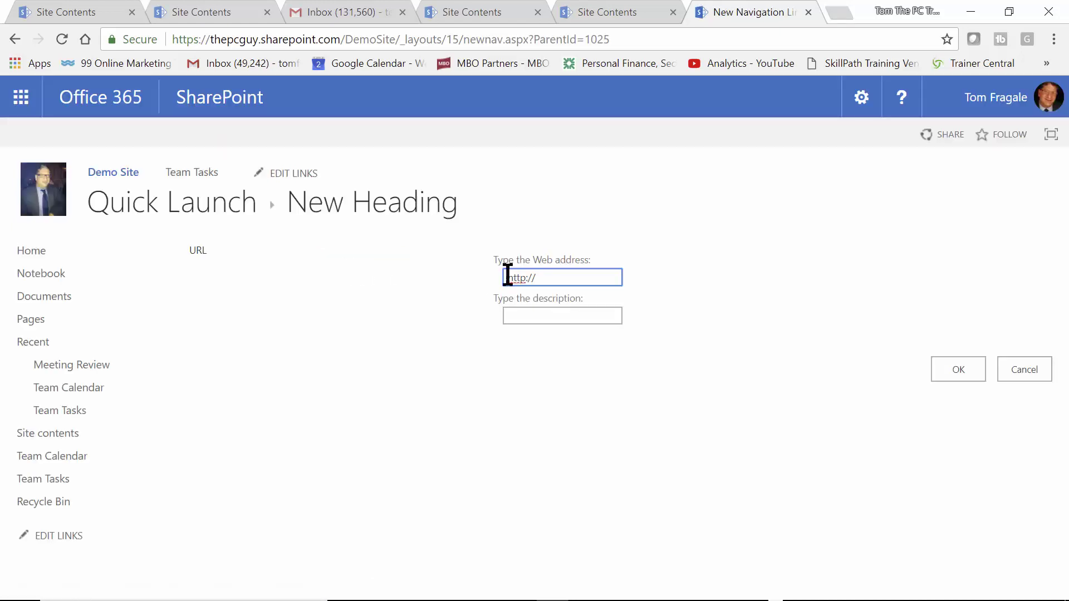
pyautogui.click(508, 277)
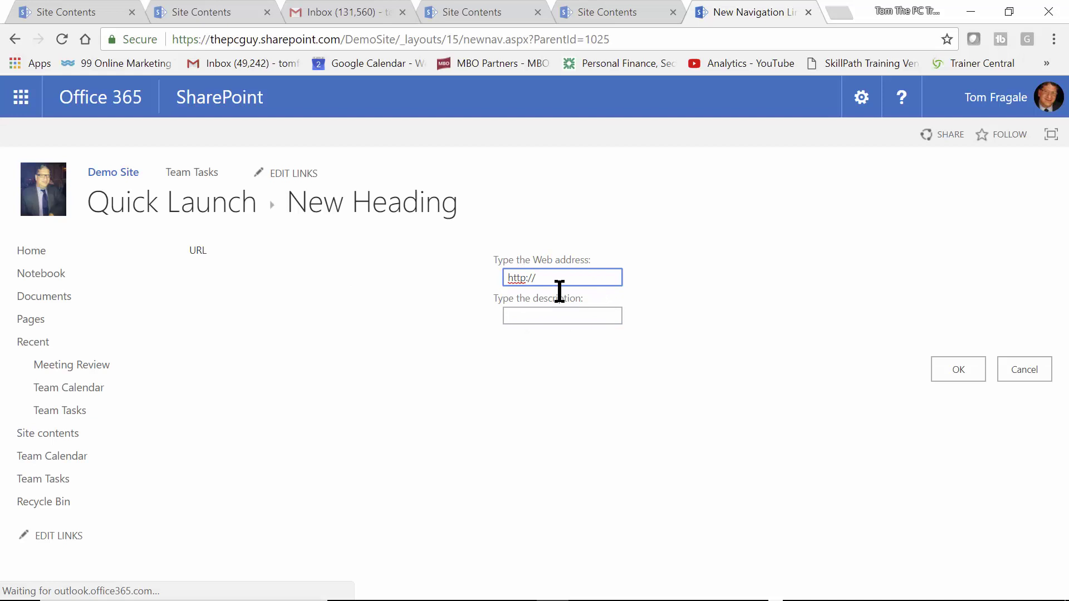
pyautogui.moveTo(553, 274); pyautogui.dragTo(442, 282)
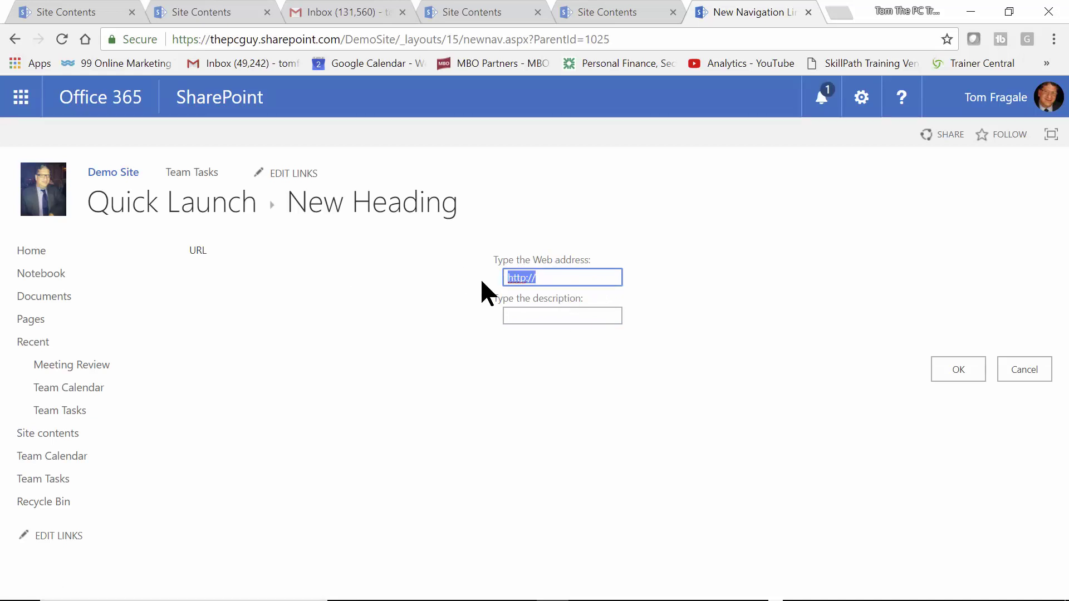
pyautogui.hotkey('ctrl', 'v')
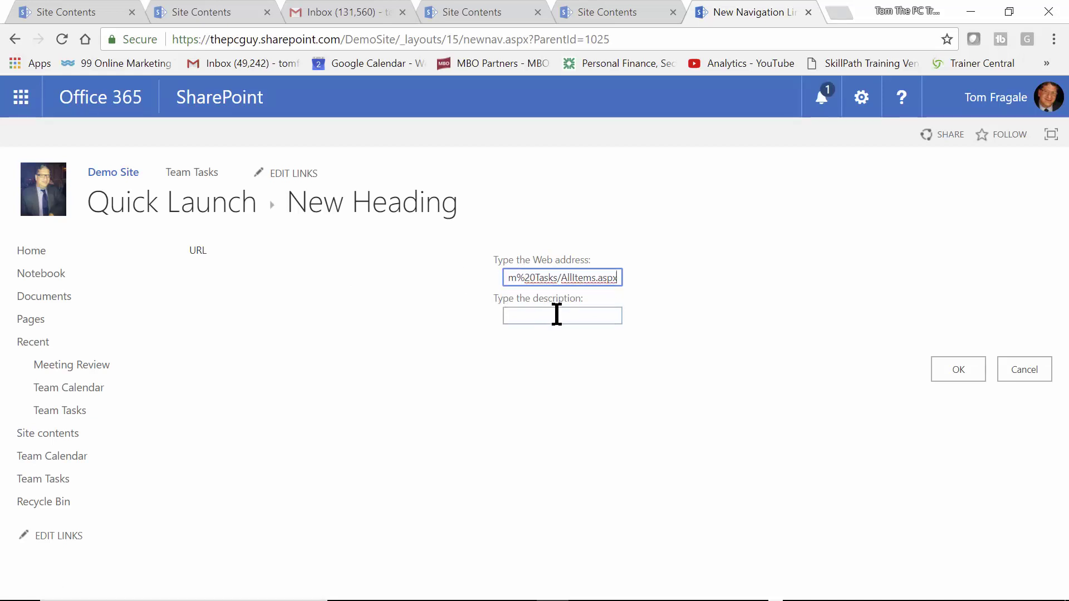
pyautogui.click(561, 316)
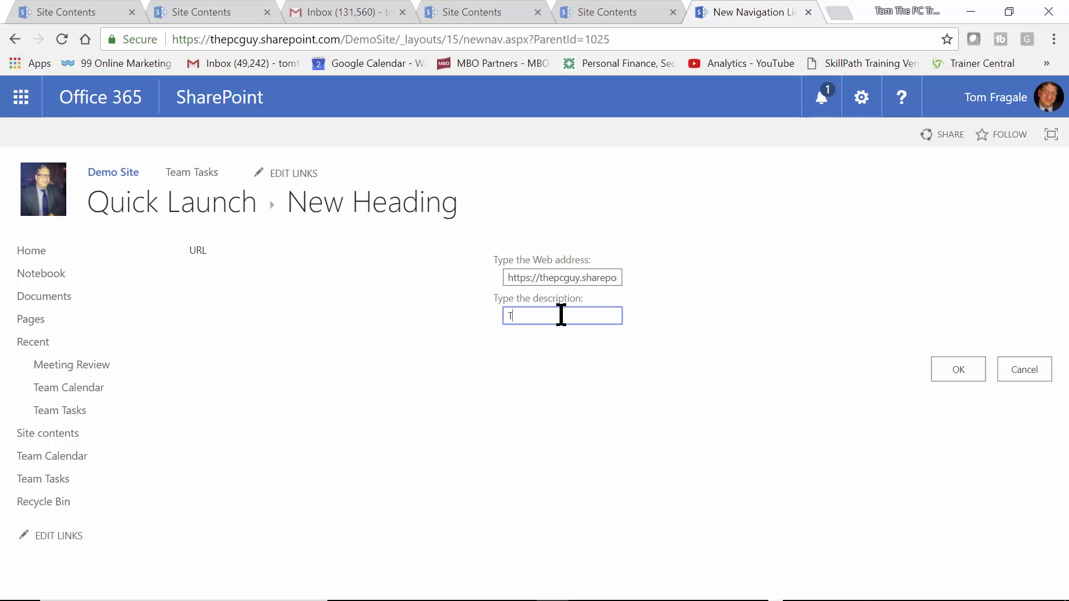
pyautogui.write('Tasks')
pyautogui.click(949, 368)
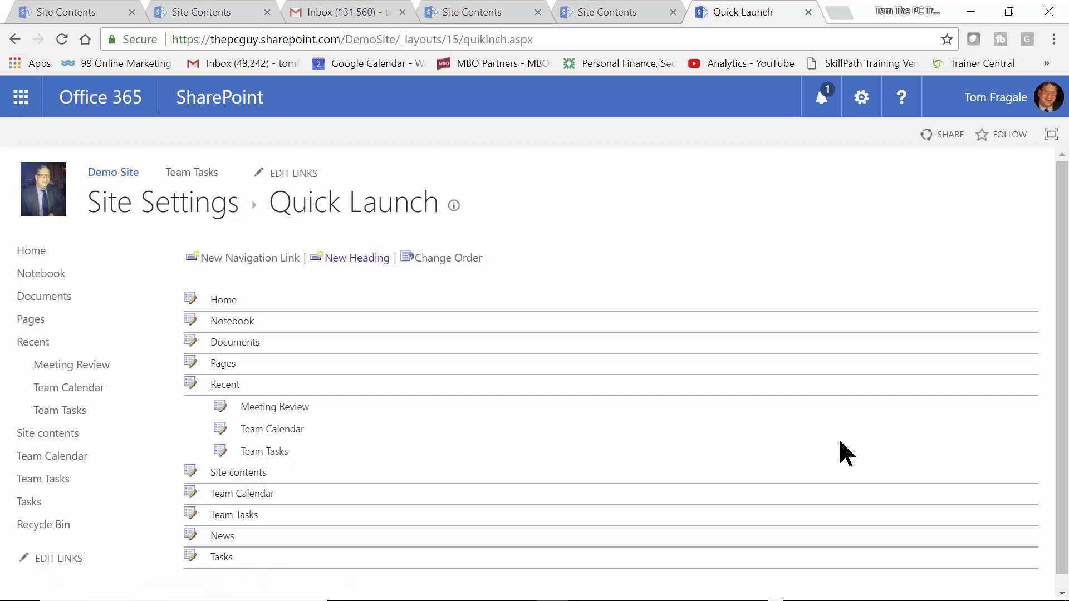
pyautogui.scroll(-2, 1062, 440)
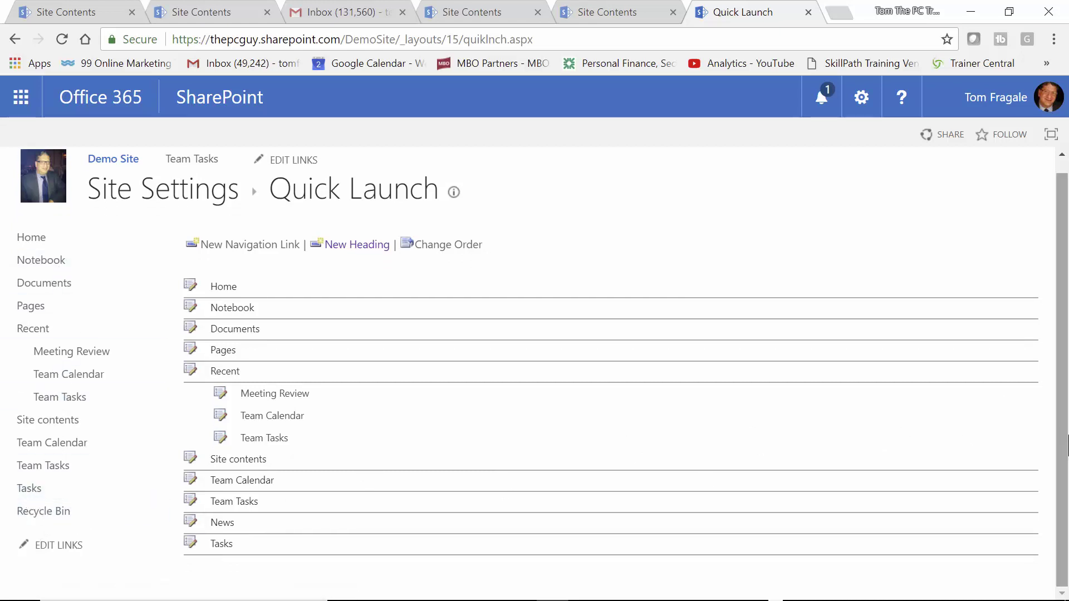
pyautogui.scroll(2, 1064, 423)
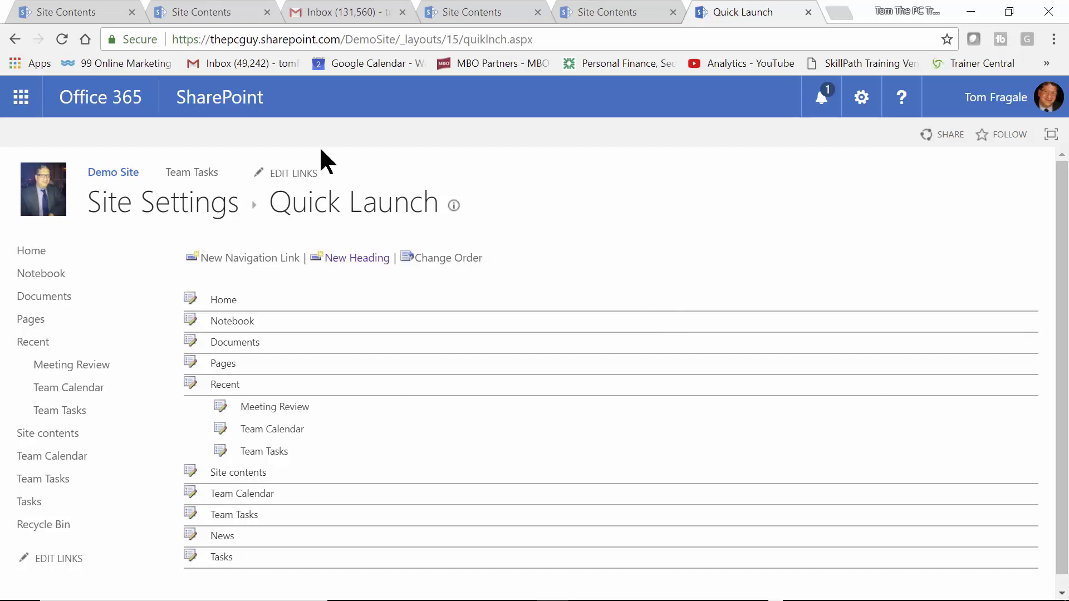
pyautogui.click(234, 259)
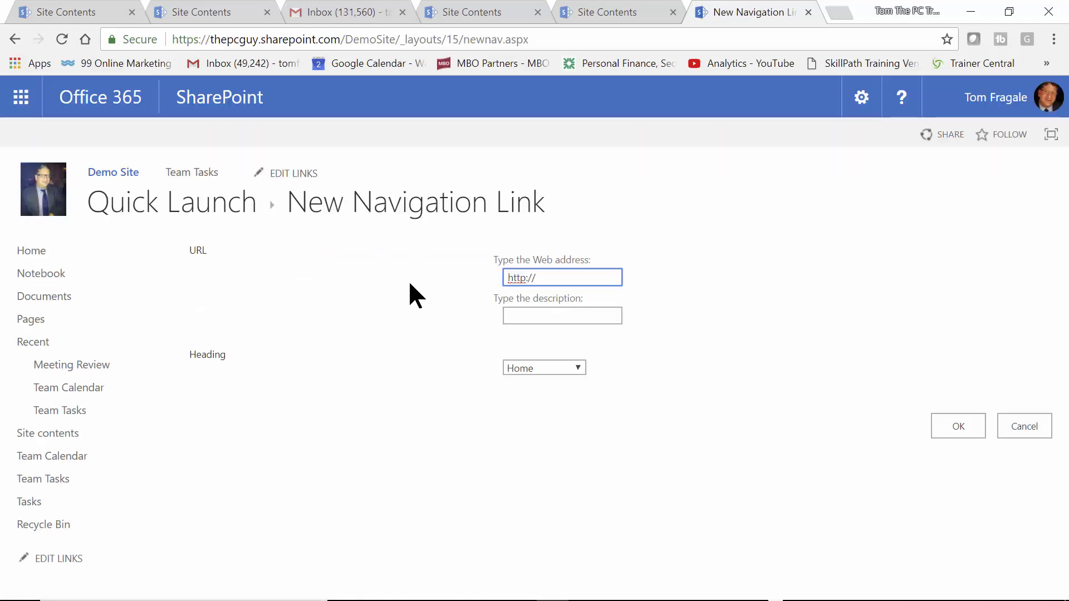
pyautogui.click(568, 281)
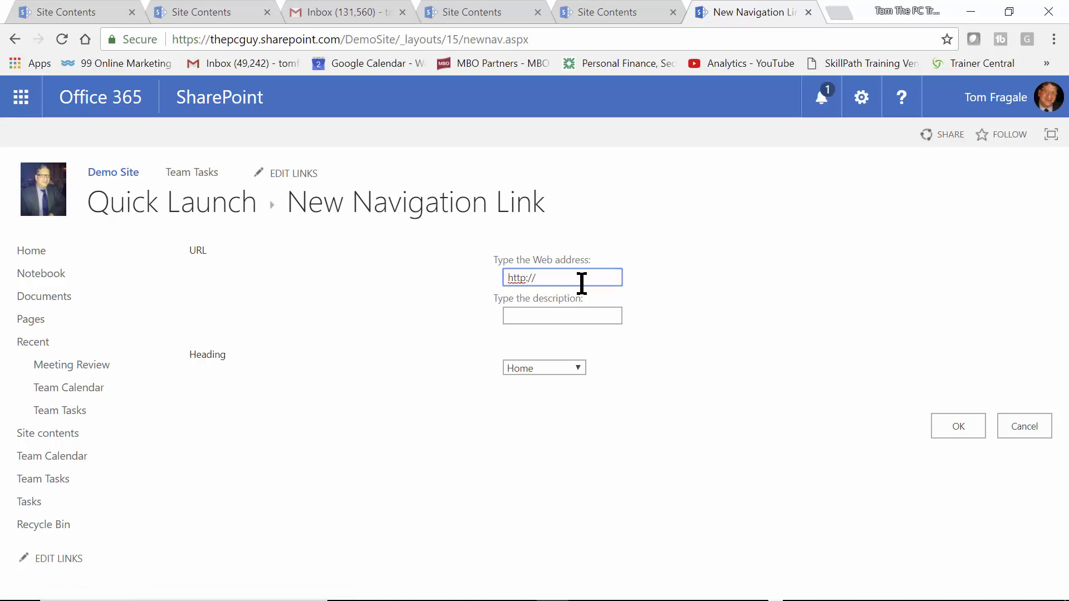
pyautogui.write('www.freepcseminars.com')
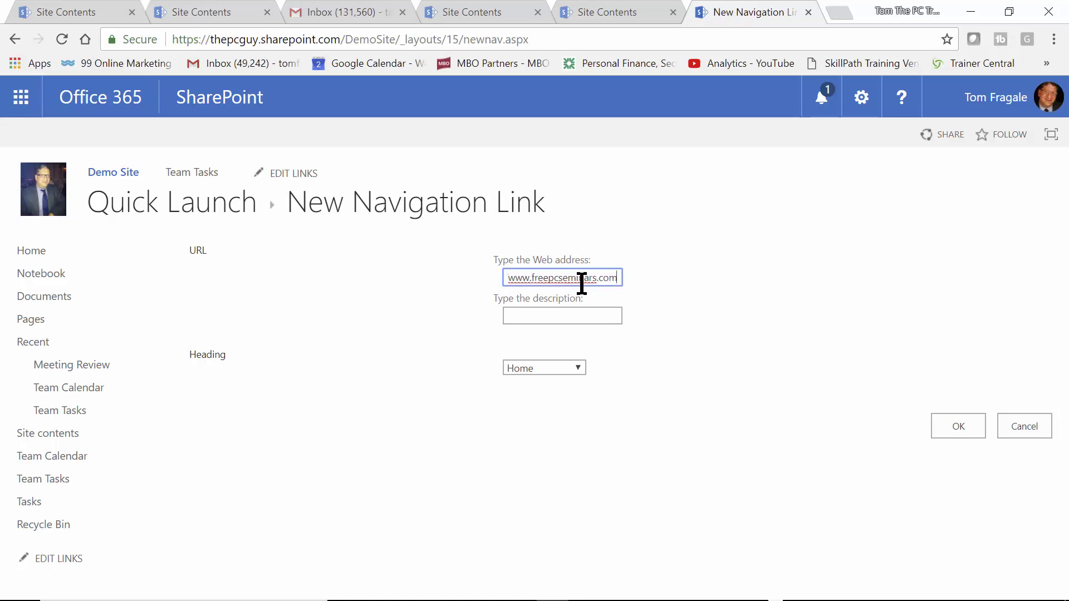
pyautogui.press('Tab')
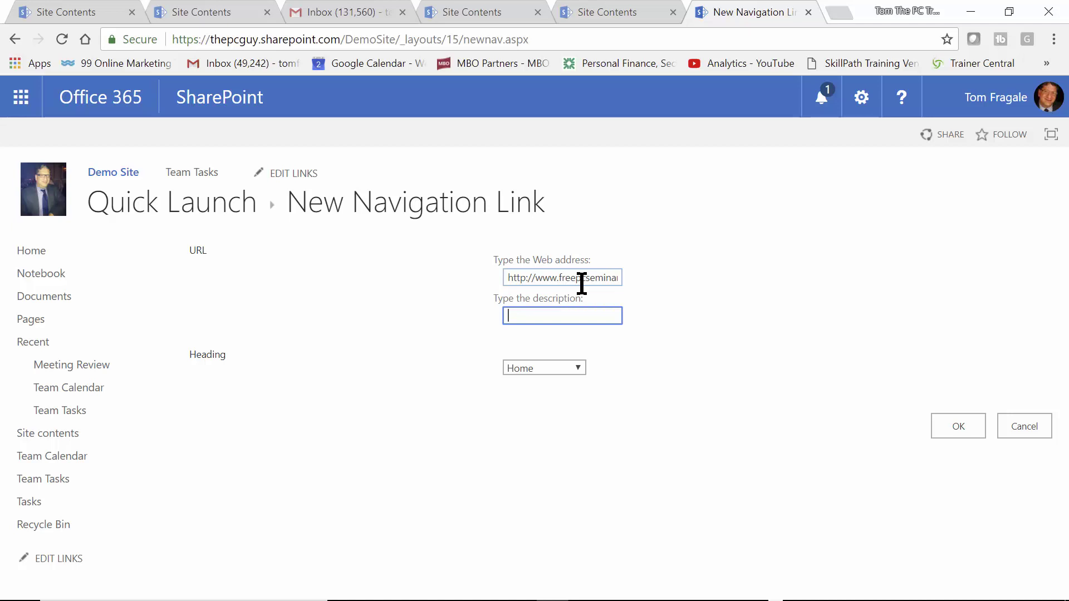
pyautogui.write("Tom Fragale's Site")
pyautogui.press('Tab')
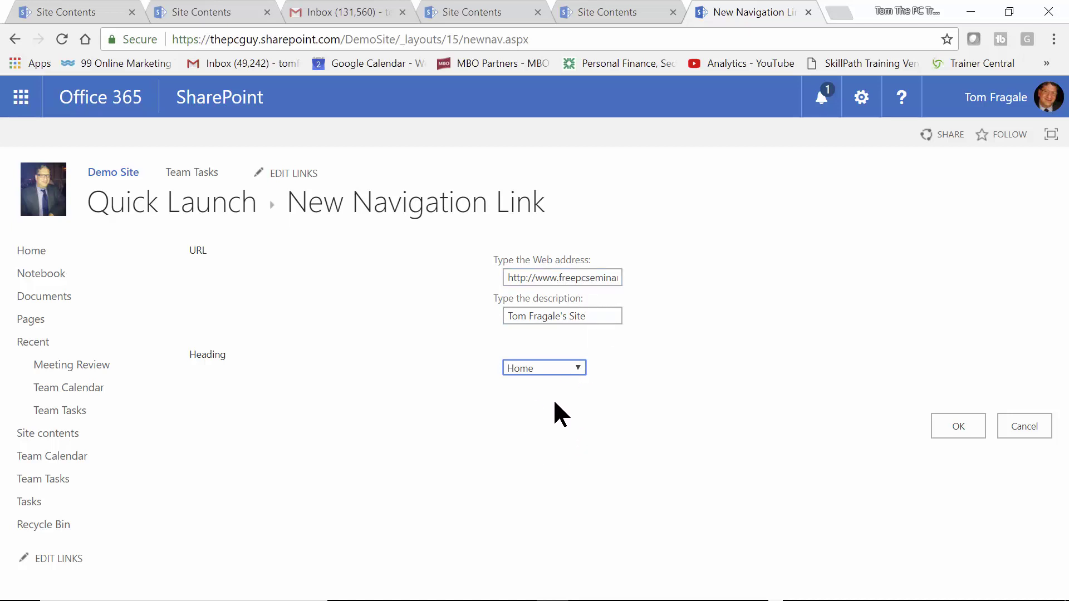
pyautogui.click(577, 368)
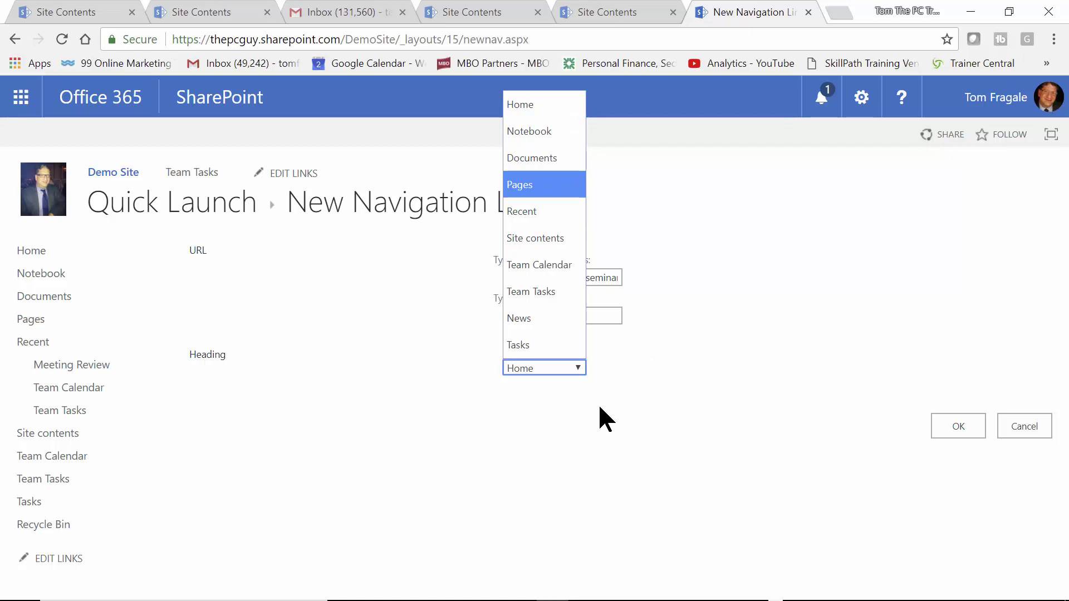
pyautogui.click(553, 100)
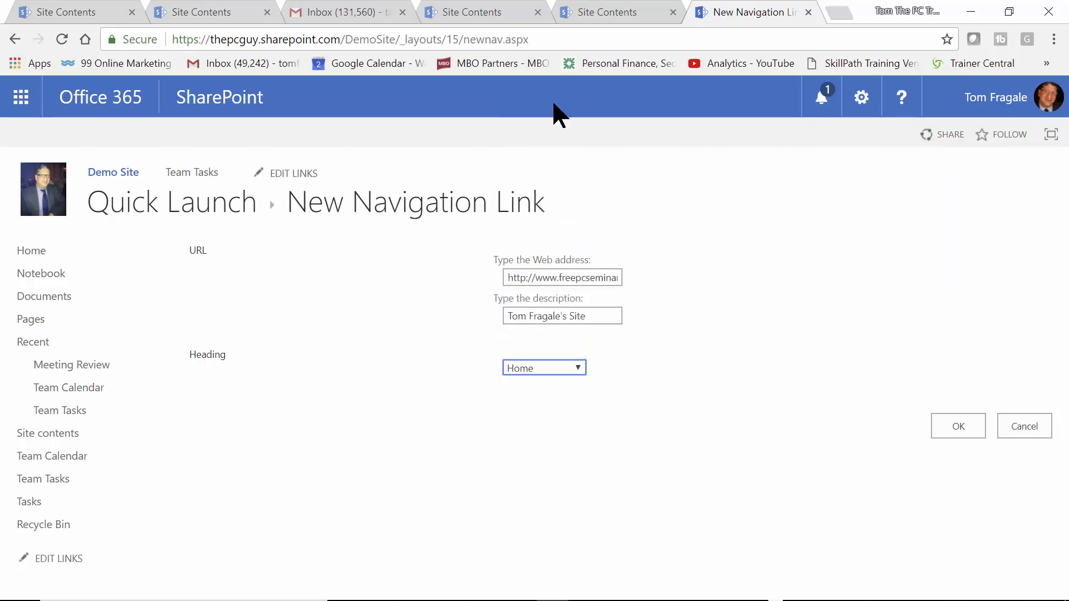
pyautogui.click(952, 428)
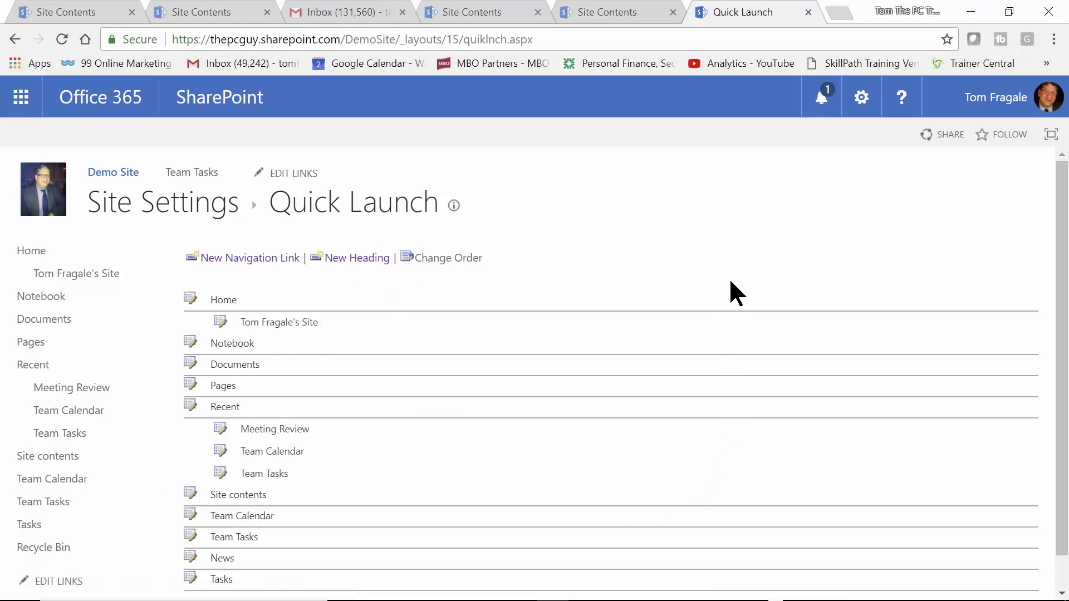
# Step: Go through the gear menu to Site settings and open the Top link bar page
pyautogui.scroll(-1, 1044, 379)
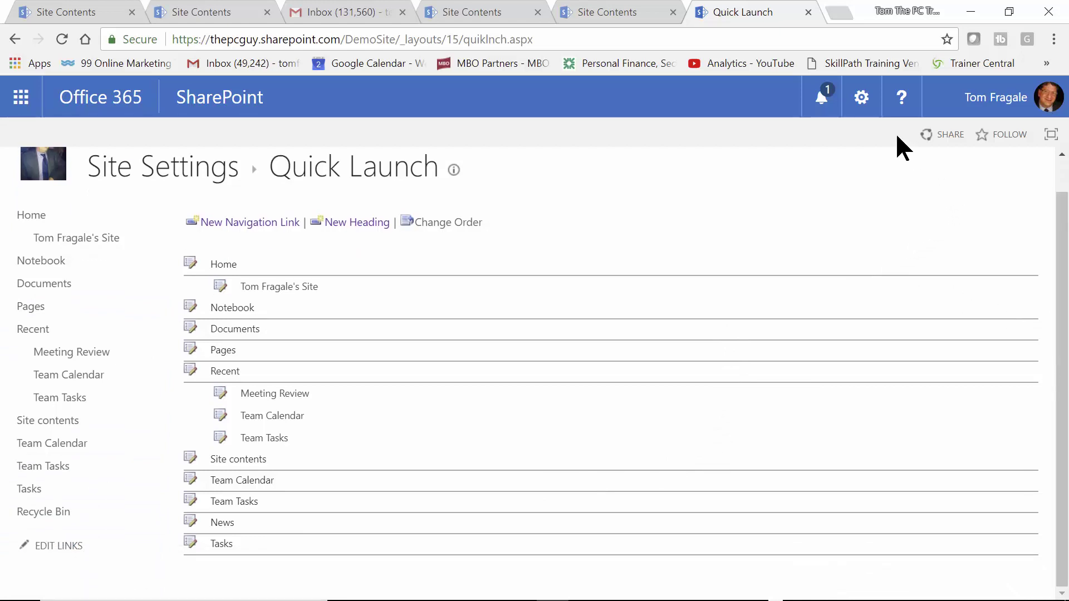
pyautogui.click(862, 105)
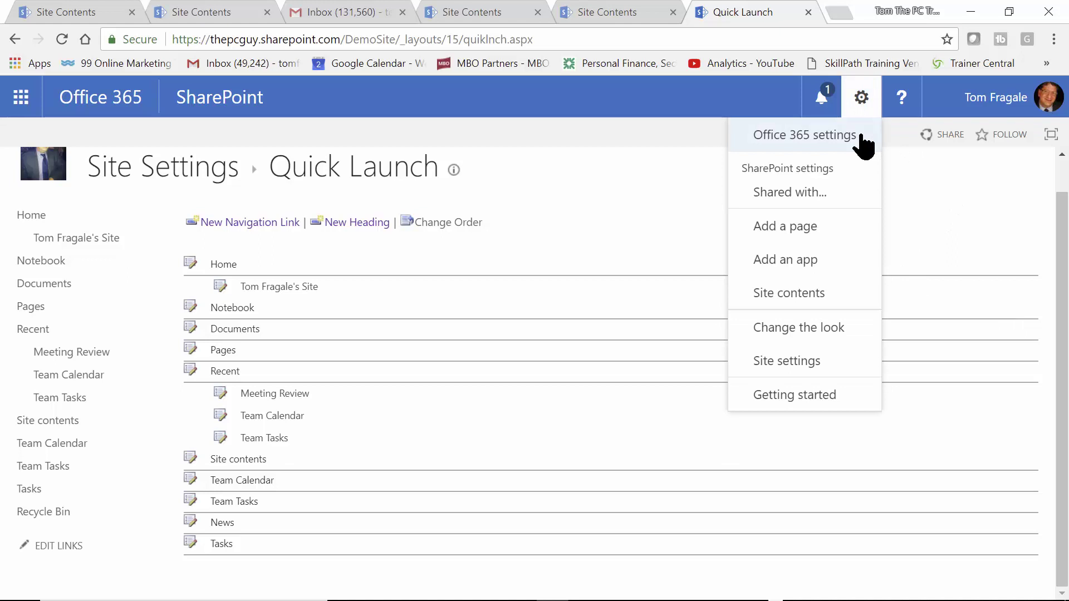
pyautogui.click(802, 362)
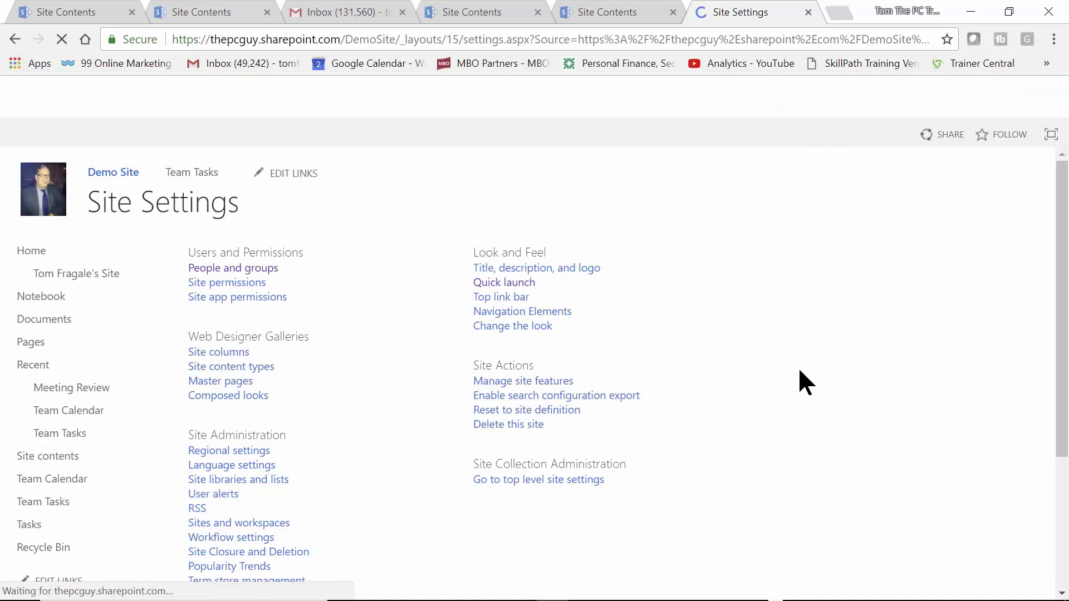
pyautogui.click(500, 299)
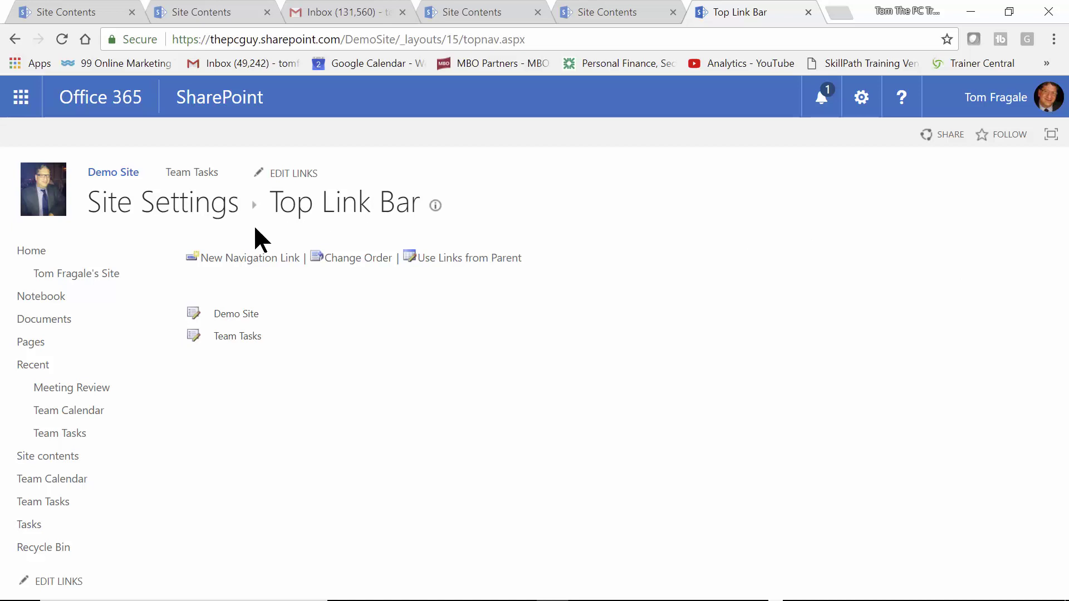
# Step: Return to the Demo Site home page and open Site contents to list Documents, Site Assets and jj
pyautogui.click(29, 253)
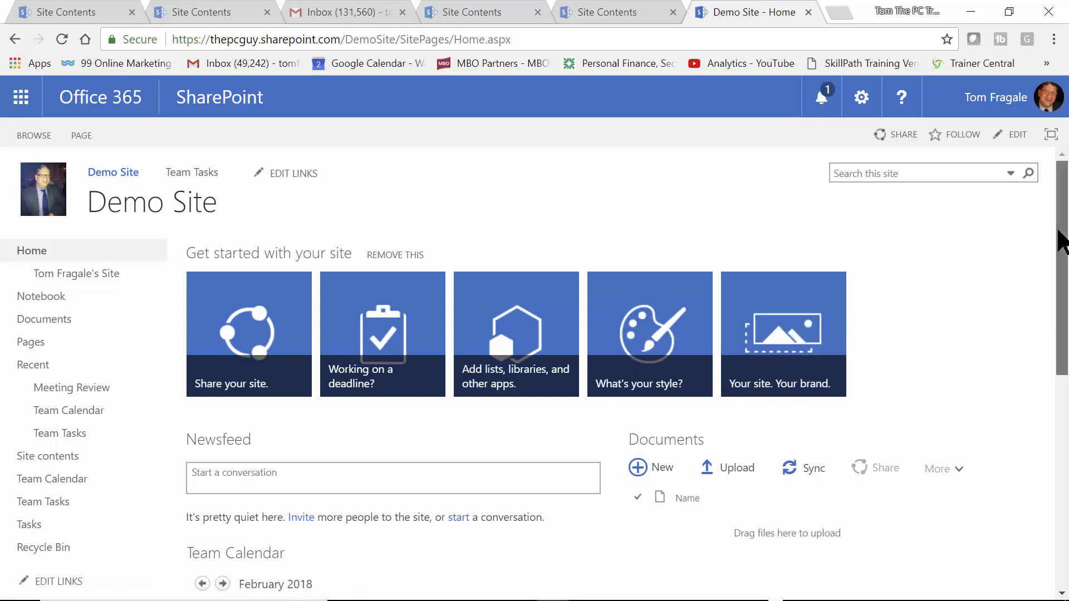
pyautogui.moveTo(1059, 239)
pyautogui.mouseDown()
pyautogui.moveTo(1053, 401)
pyautogui.moveTo(1060, 231)
pyautogui.mouseUp()
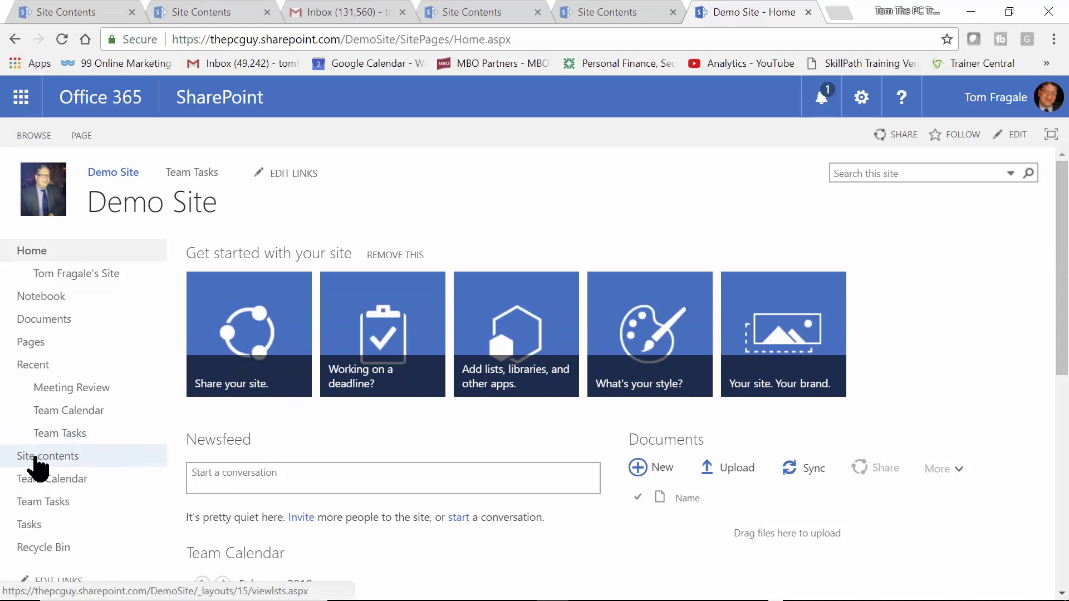
pyautogui.click(34, 458)
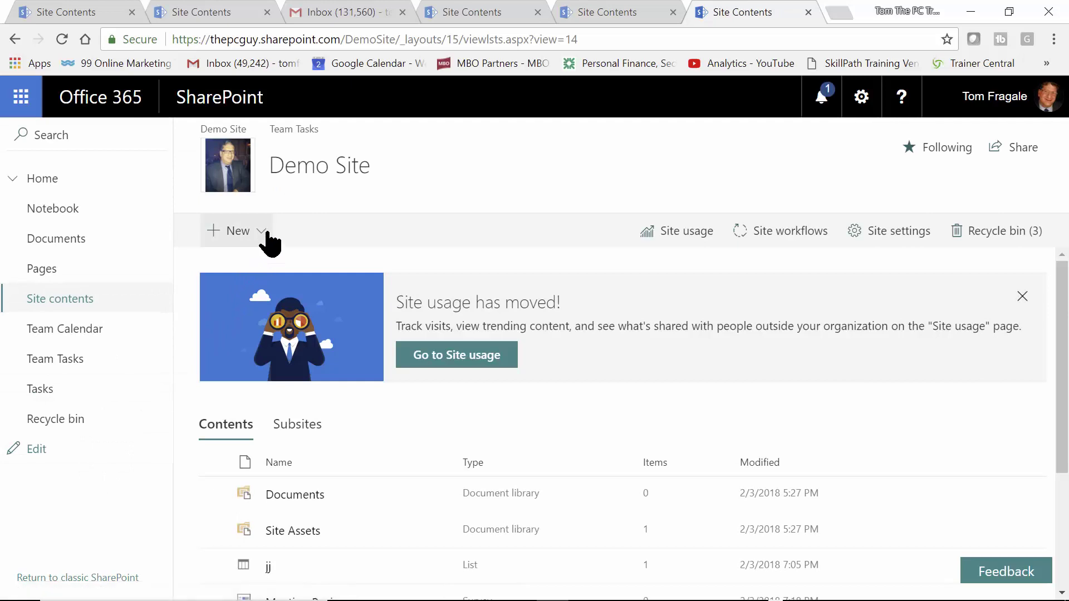
# Step: Open New > App and browse the Your Apps page down to the Links tile
pyautogui.click(266, 234)
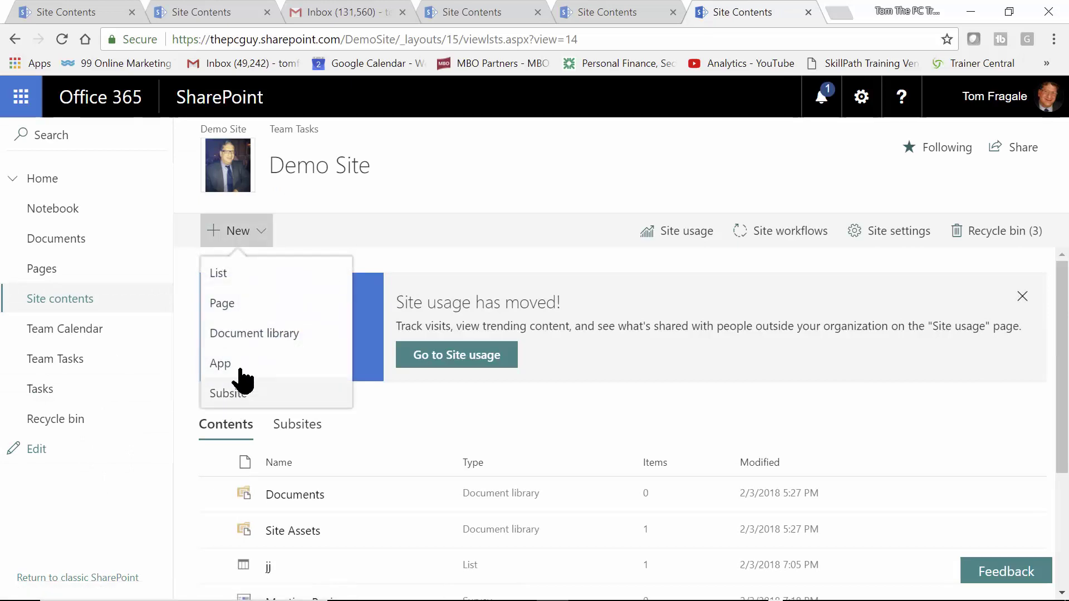
pyautogui.click(245, 367)
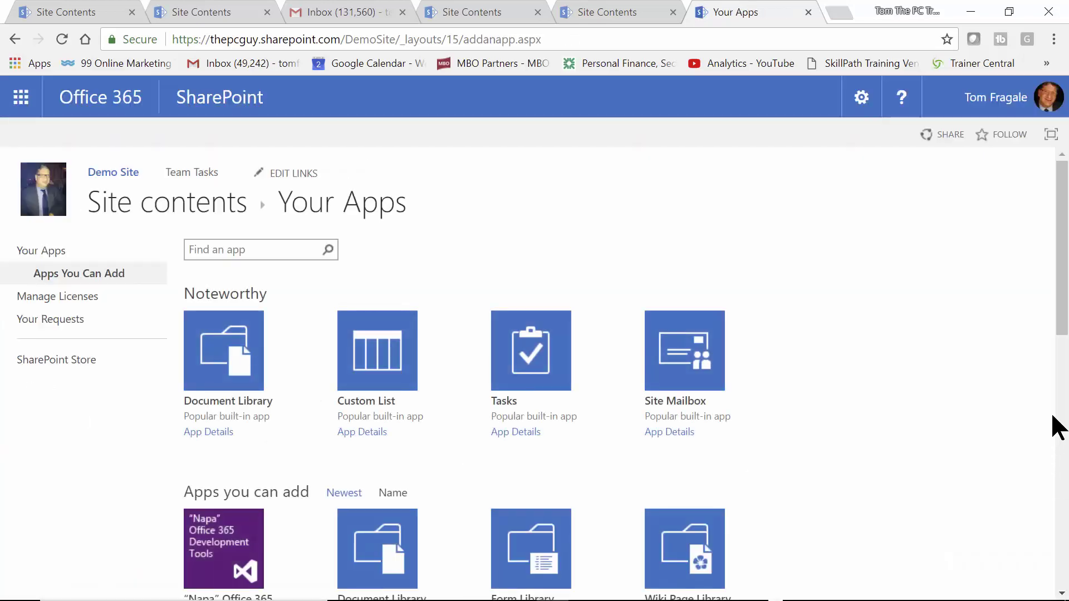
pyautogui.moveTo(1057, 332); pyautogui.dragTo(1064, 397)
pyautogui.scroll(-6, 487, 354)
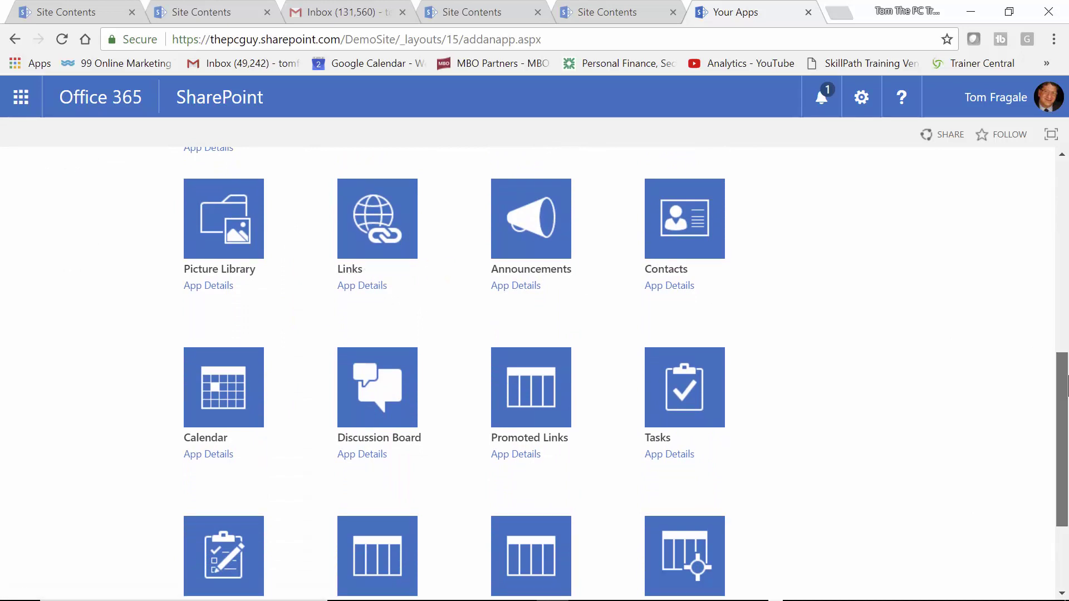
pyautogui.scroll(-2, 1063, 390)
pyautogui.scroll(3, 1065, 429)
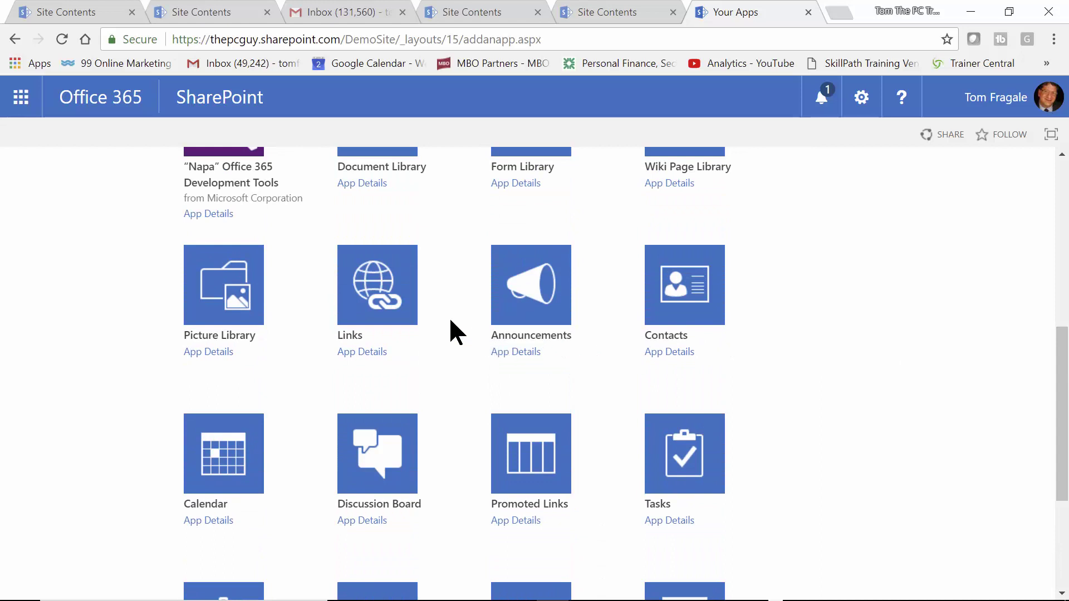
# Step: Create a Links app named Team Links and open the new empty list from Site Contents
pyautogui.click(390, 319)
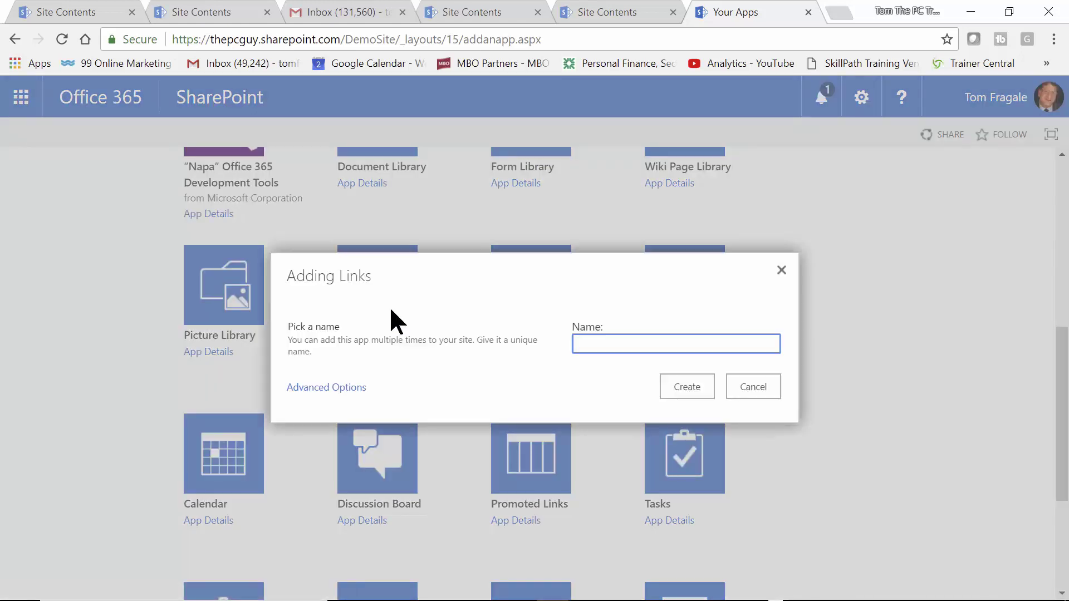
pyautogui.write('Tea')
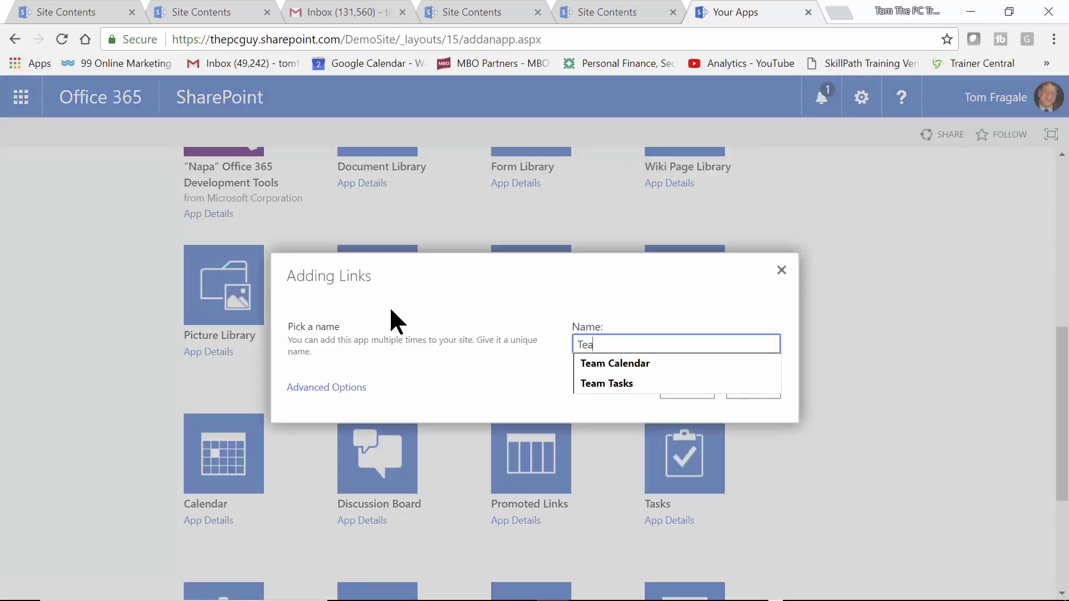
pyautogui.write('m Linkd')
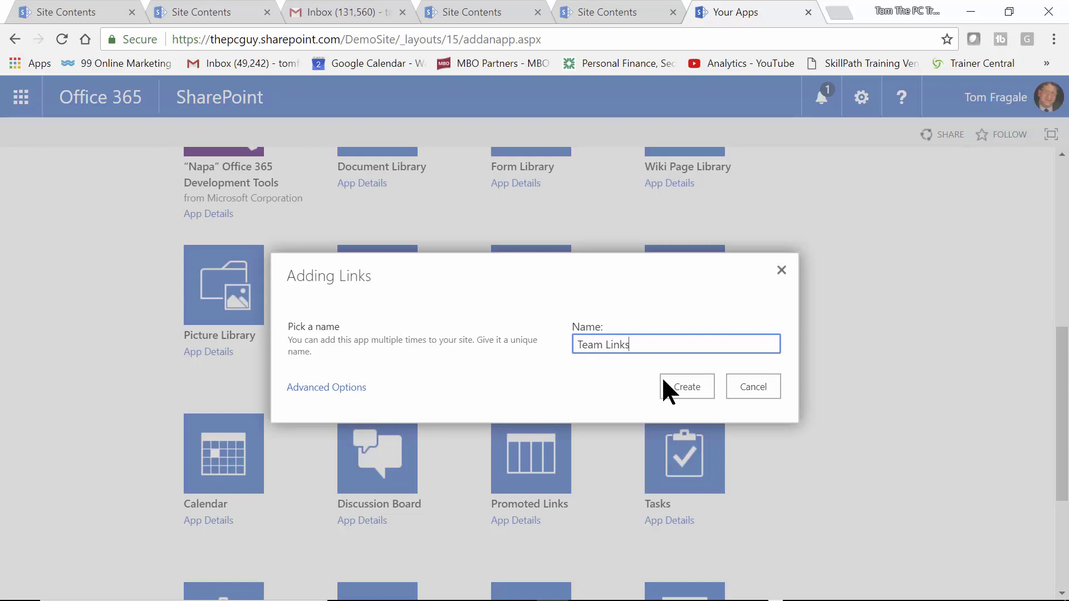
pyautogui.click(687, 389)
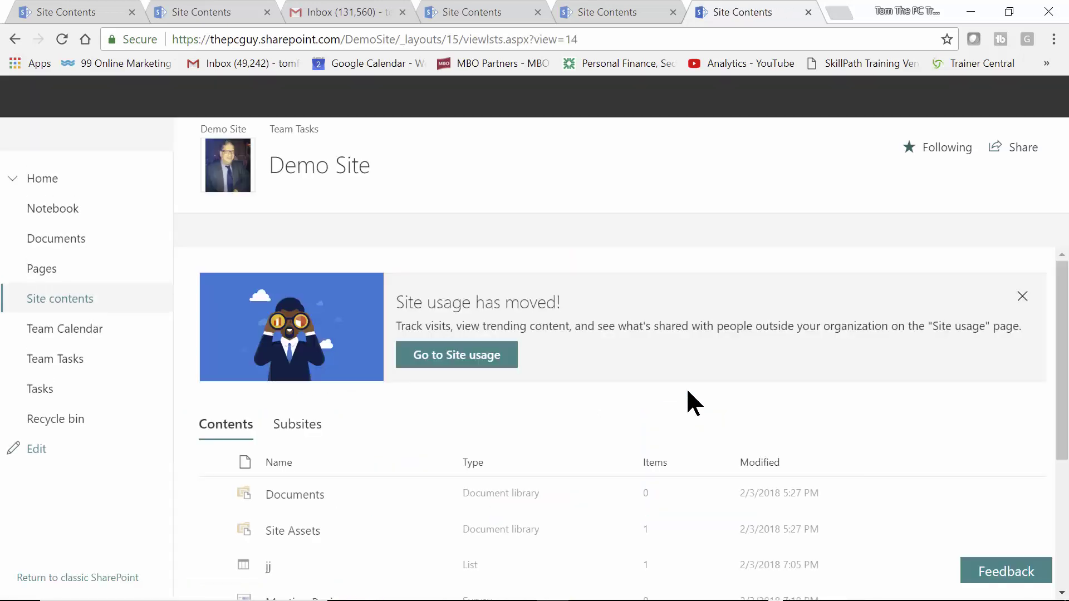
pyautogui.scroll(-2, 1064, 368)
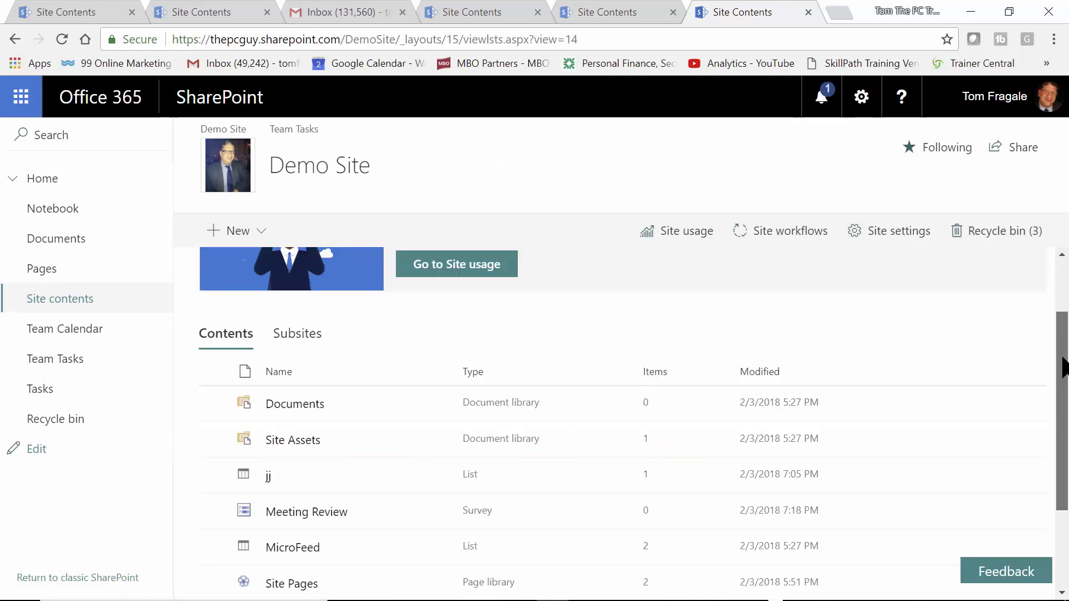
pyautogui.scroll(-3, 1064, 368)
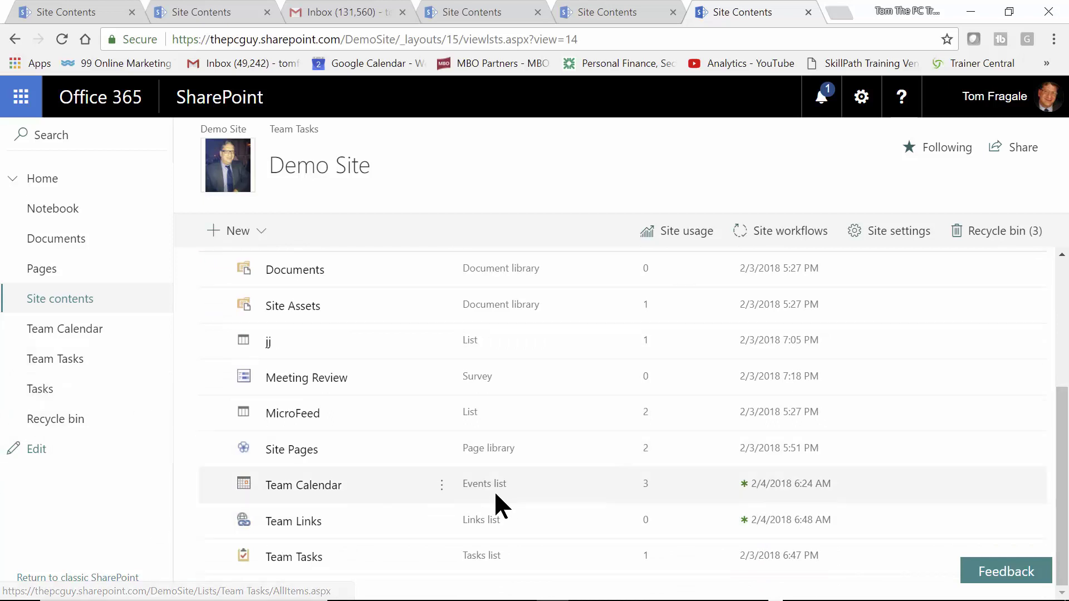
pyautogui.click(293, 525)
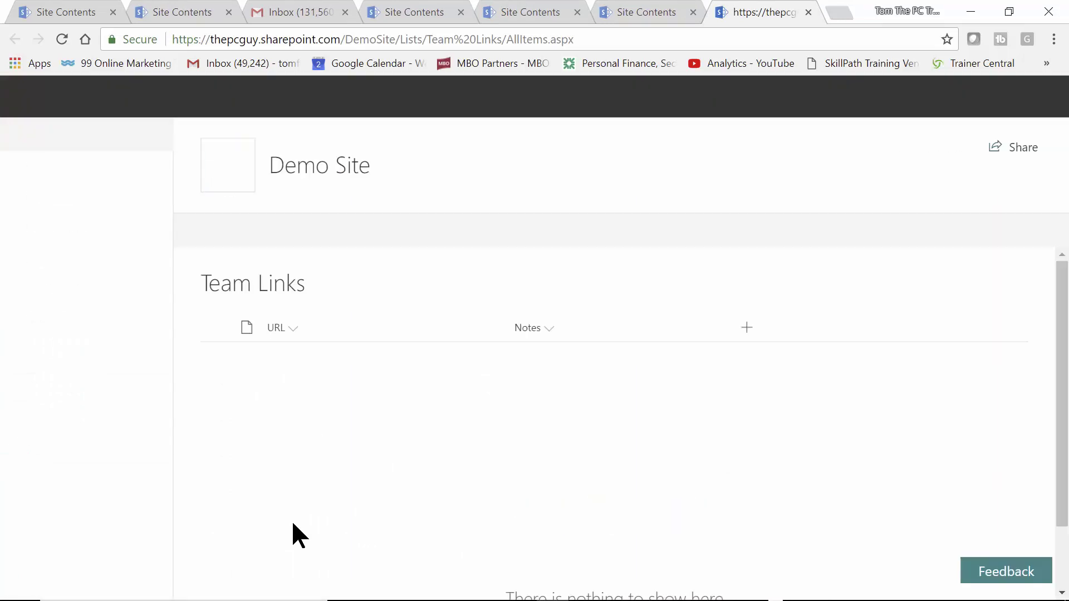
# Step: Copy the Team Links list's web address and return to the Demo Site home page
pyautogui.click(480, 40)
pyautogui.rightClick(479, 40)
pyautogui.hotkey('ctrl', 'c')
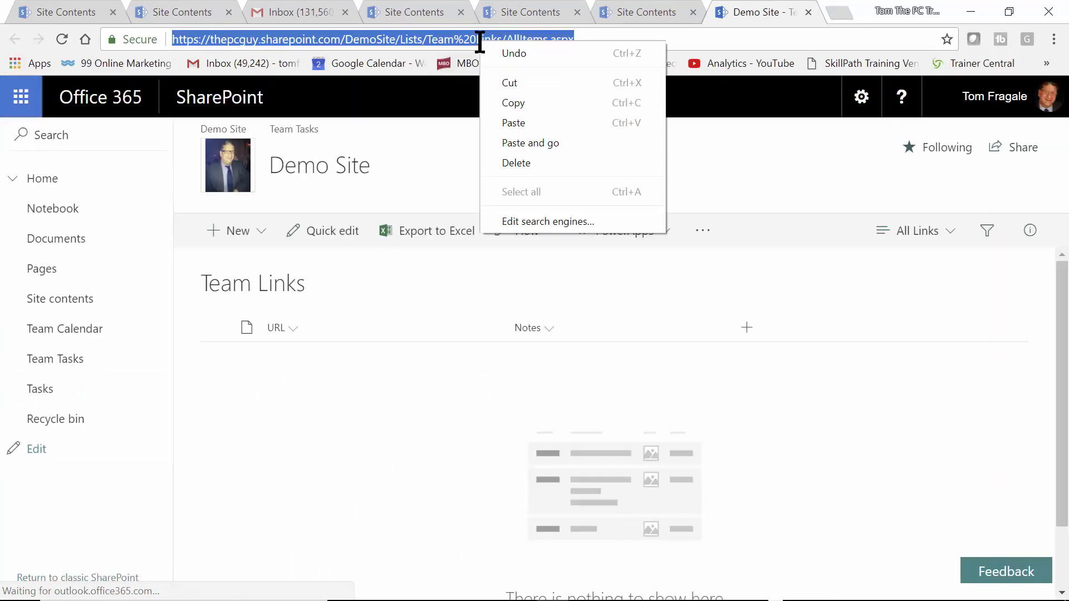
pyautogui.click(535, 103)
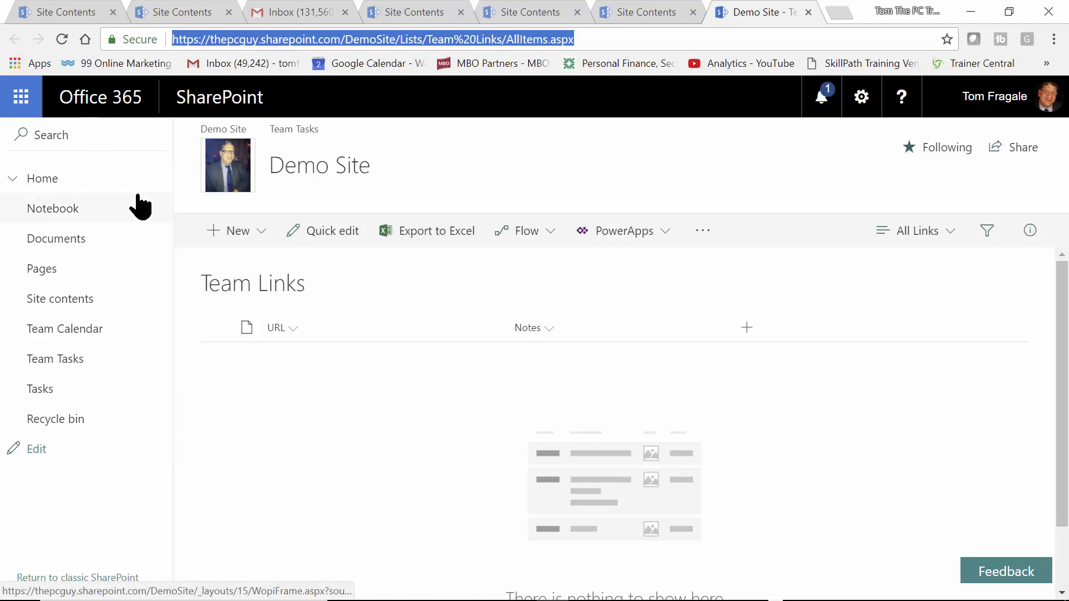
pyautogui.click(39, 181)
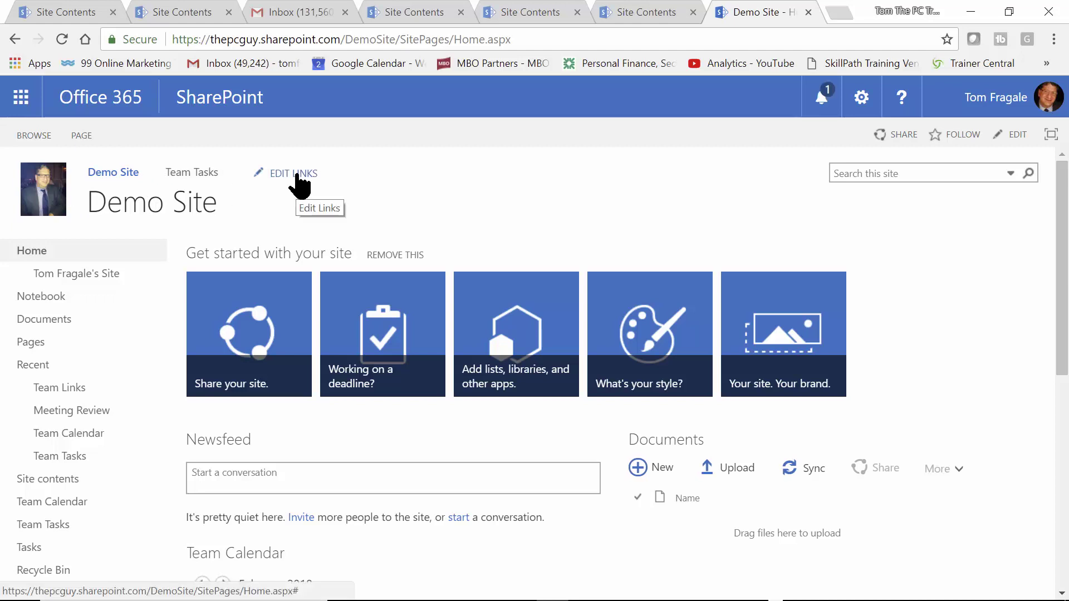
# Step: Add an Important Links entry to the top link bar using the copied URL, and save
pyautogui.click(298, 175)
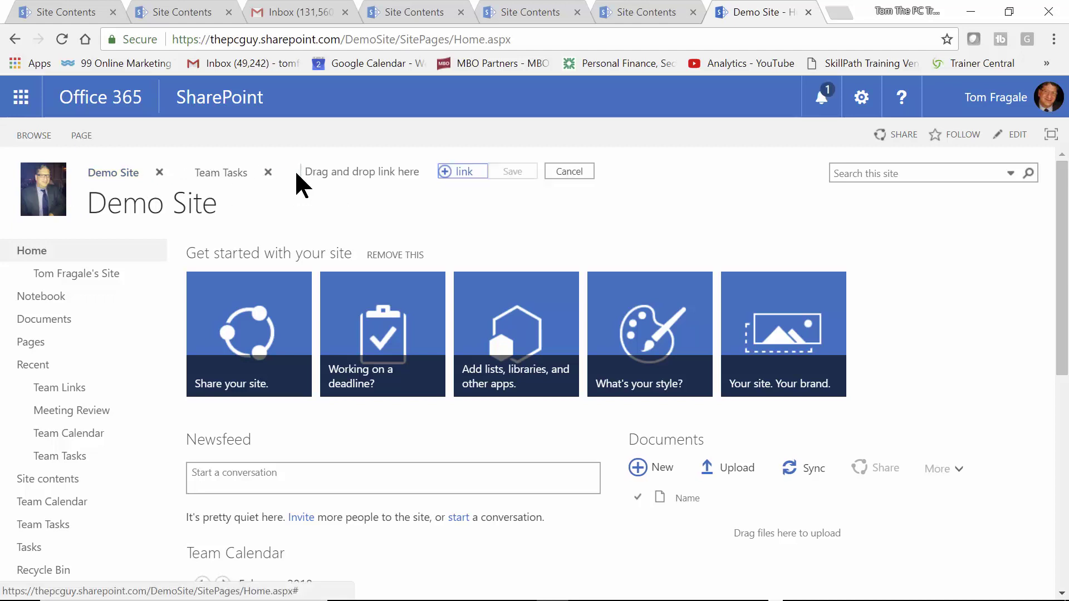
pyautogui.click(443, 174)
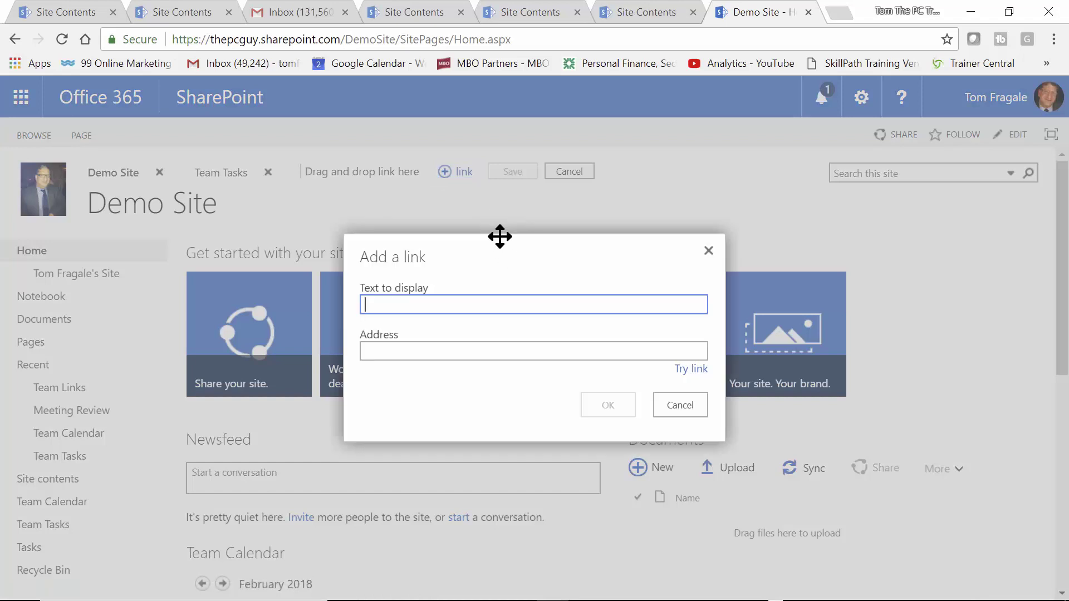
pyautogui.write('Important Links')
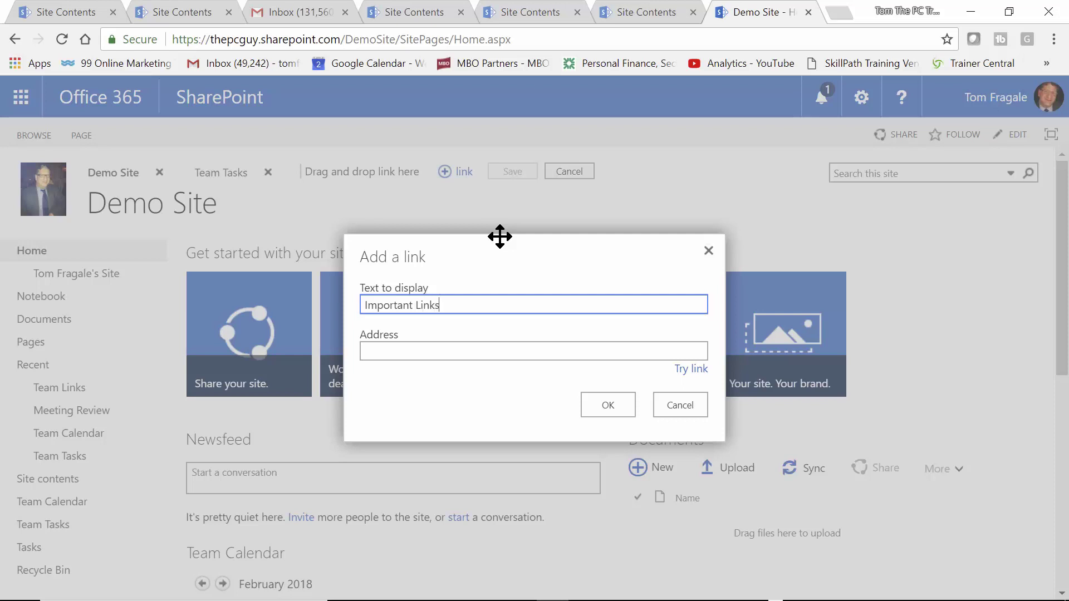
pyautogui.press('Tab')
pyautogui.hotkey('ctrl', 'v')
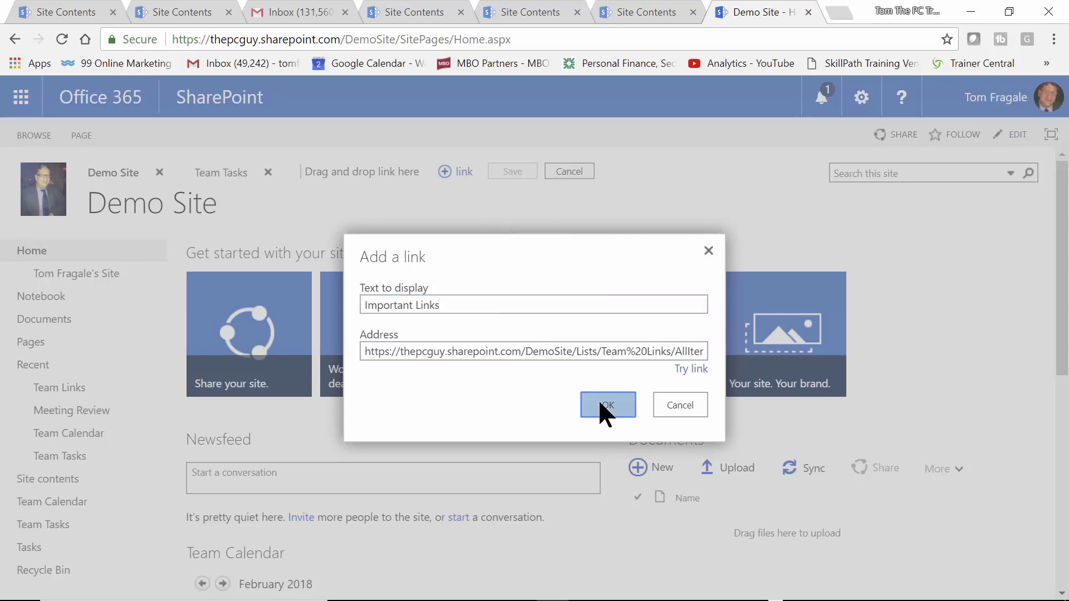
pyautogui.click(590, 412)
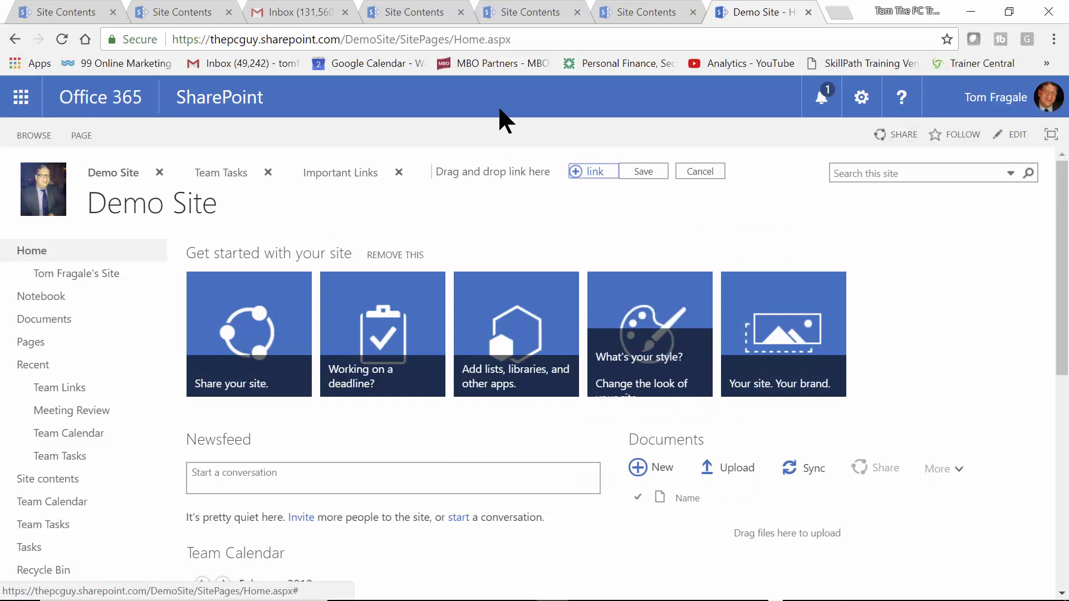
pyautogui.click(643, 177)
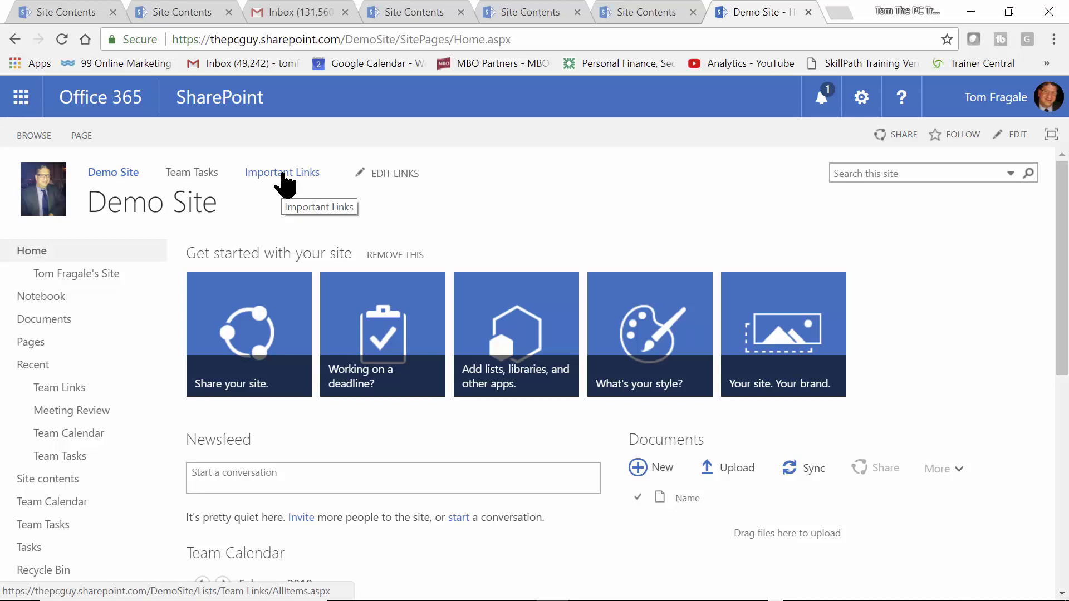
# Step: Open Important Links to confirm it leads to the Team Links list
pyautogui.click(284, 175)
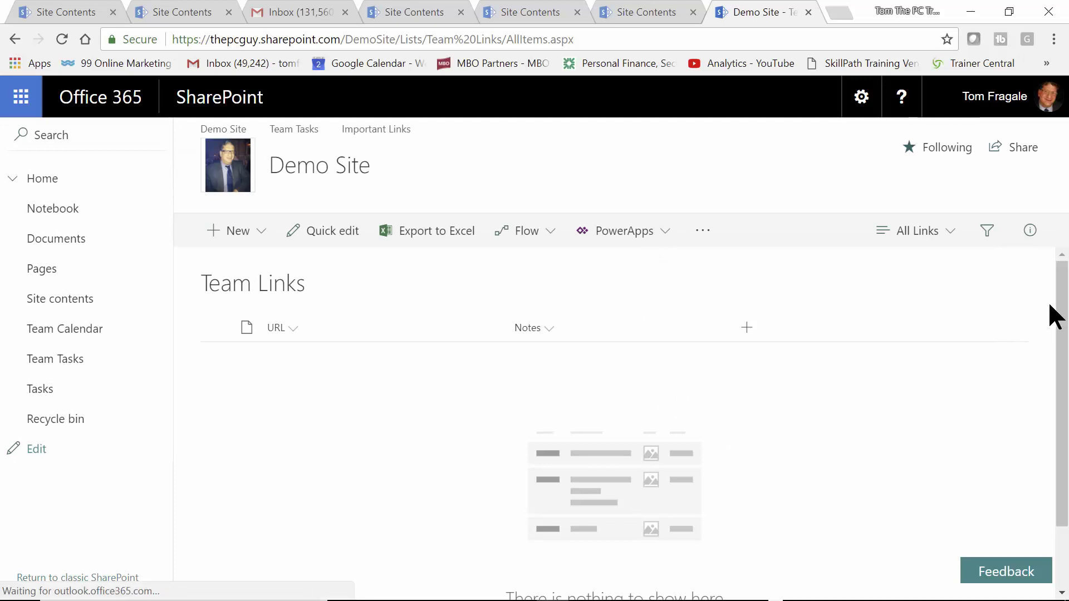
pyautogui.scroll(-2, 1056, 318)
pyautogui.scroll(1, 1058, 316)
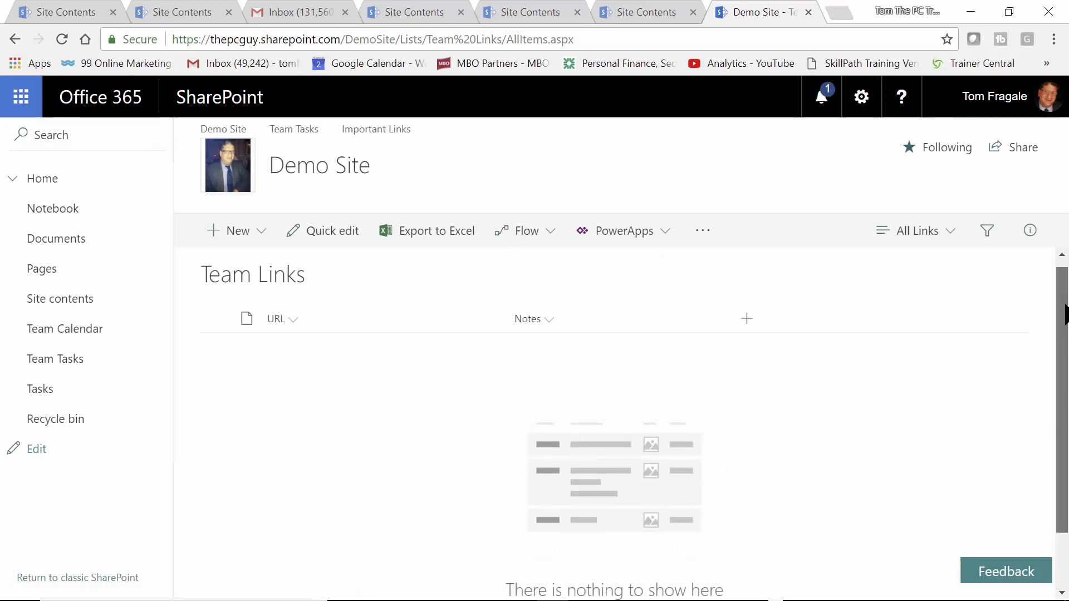
pyautogui.click(258, 230)
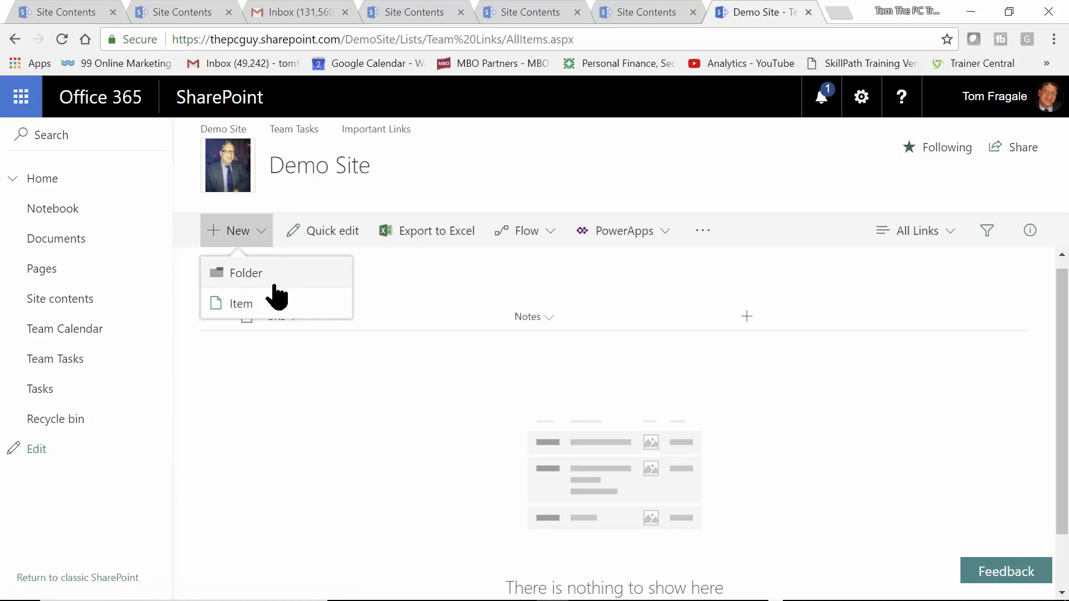
pyautogui.click(245, 305)
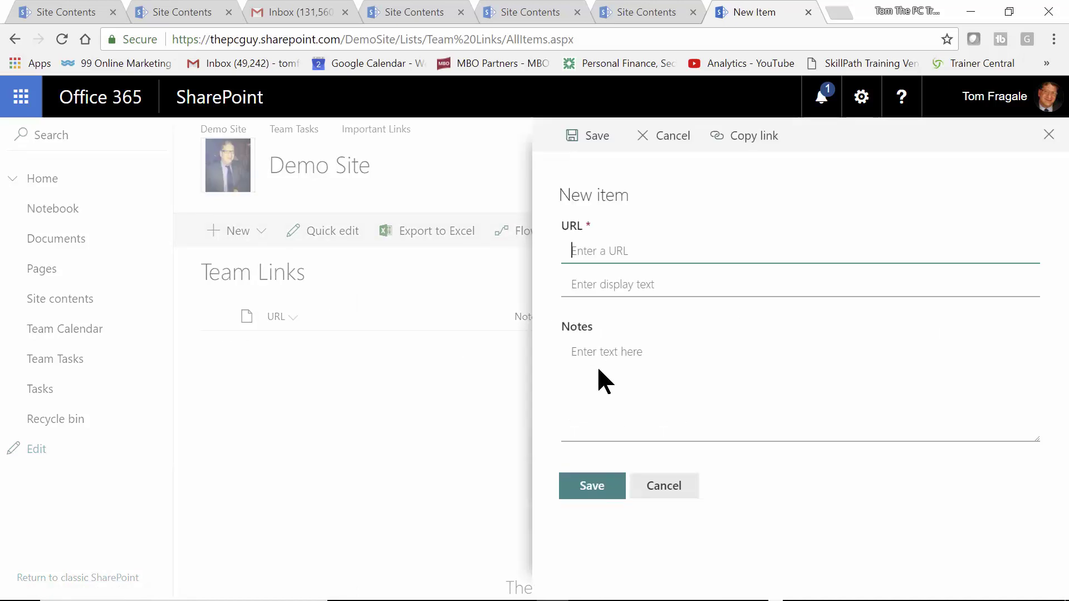
pyautogui.write('http://www.')
pyautogui.write('freepc')
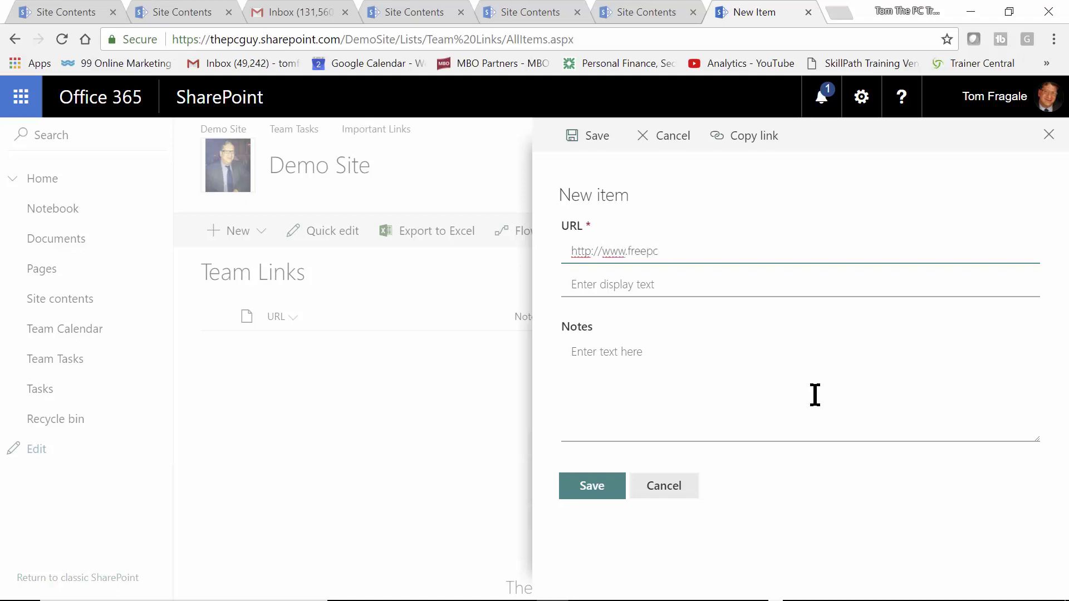
pyautogui.write('seminars.com')
pyautogui.press('Tab')
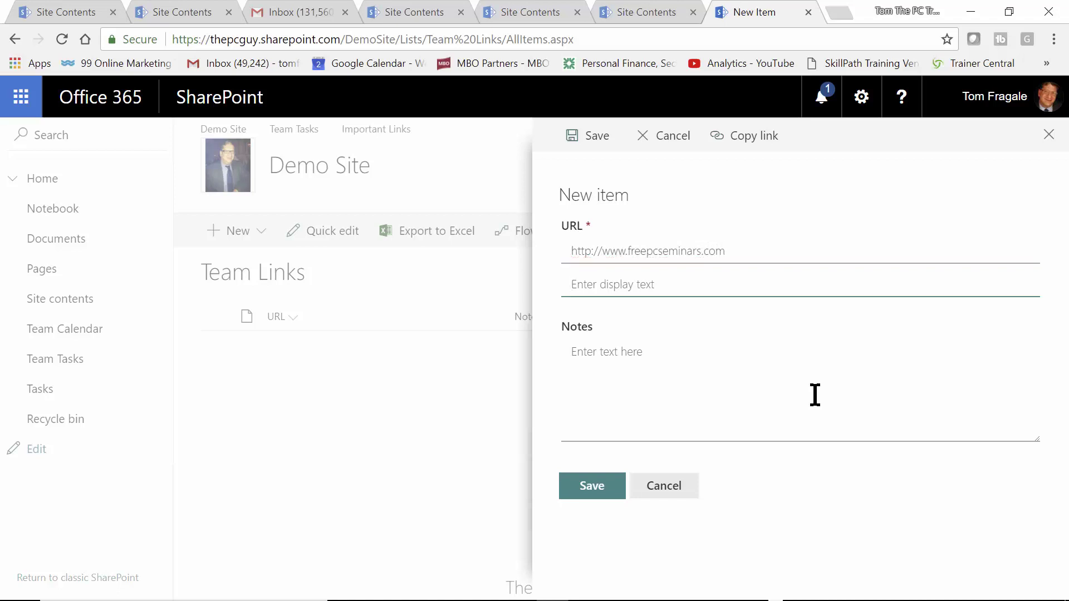
pyautogui.write("Tom's Site")
pyautogui.click(679, 402)
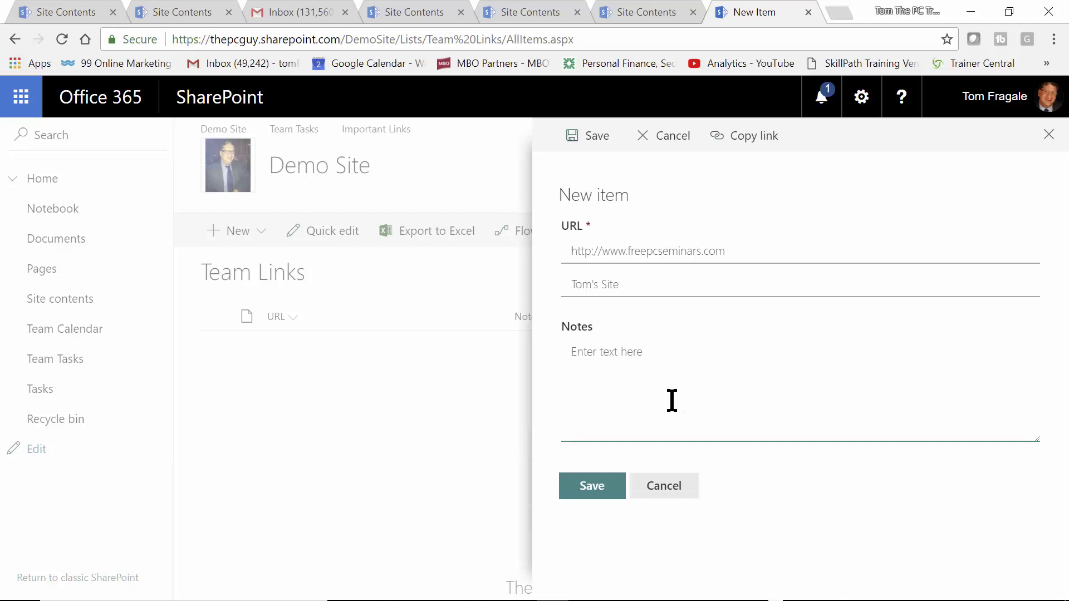
pyautogui.click(599, 486)
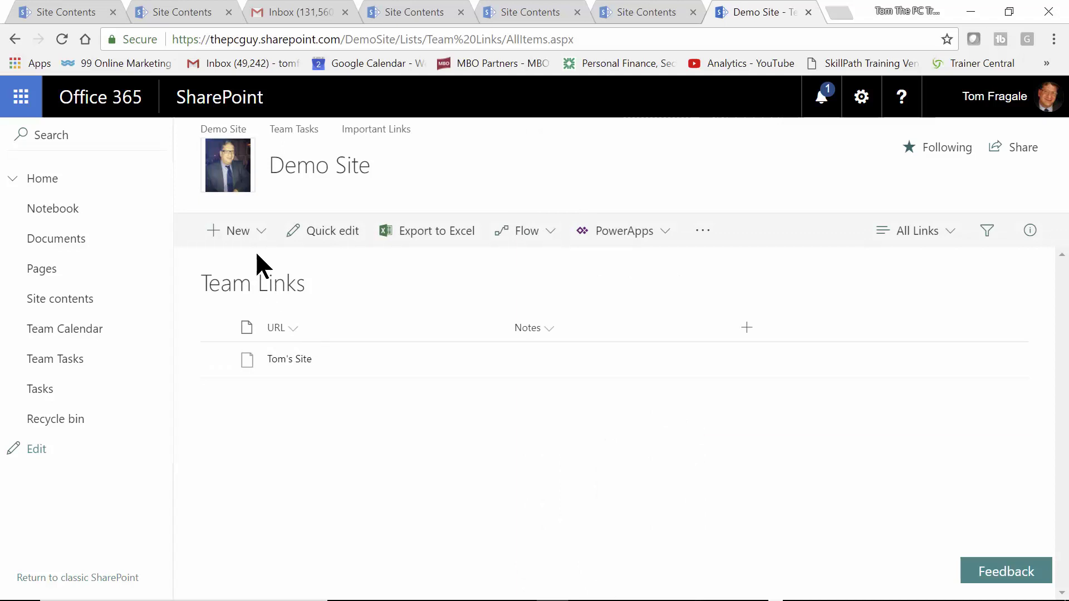
pyautogui.click(266, 231)
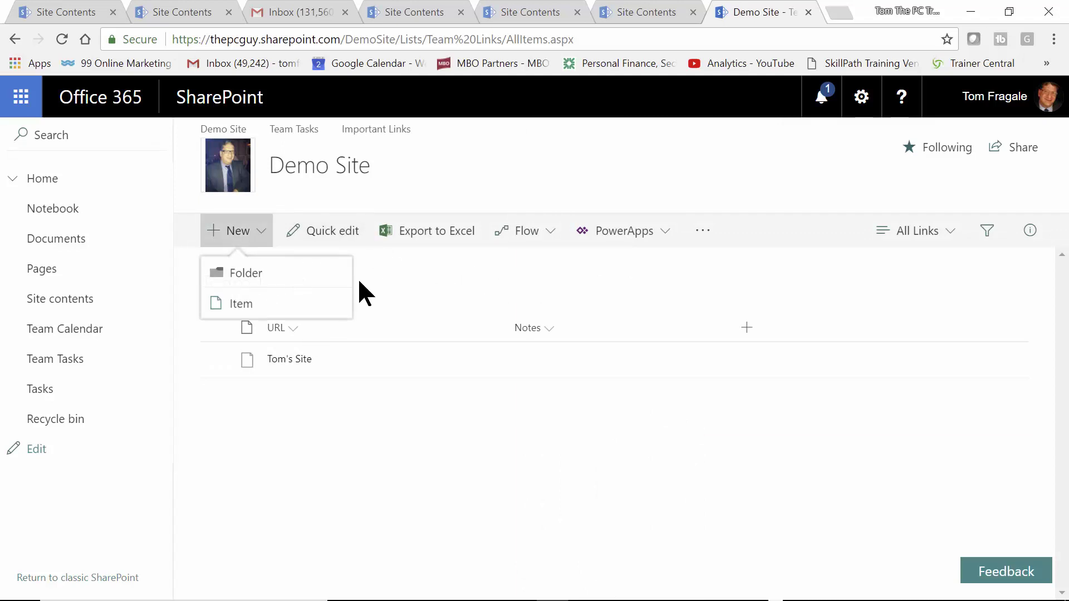
pyautogui.click(241, 304)
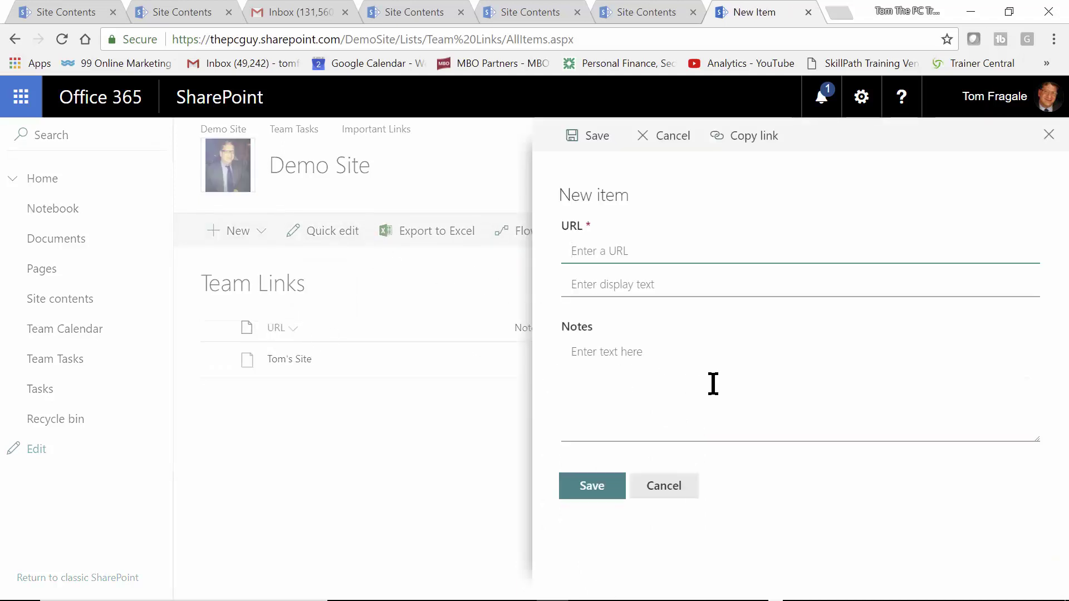
pyautogui.write('http://www/')
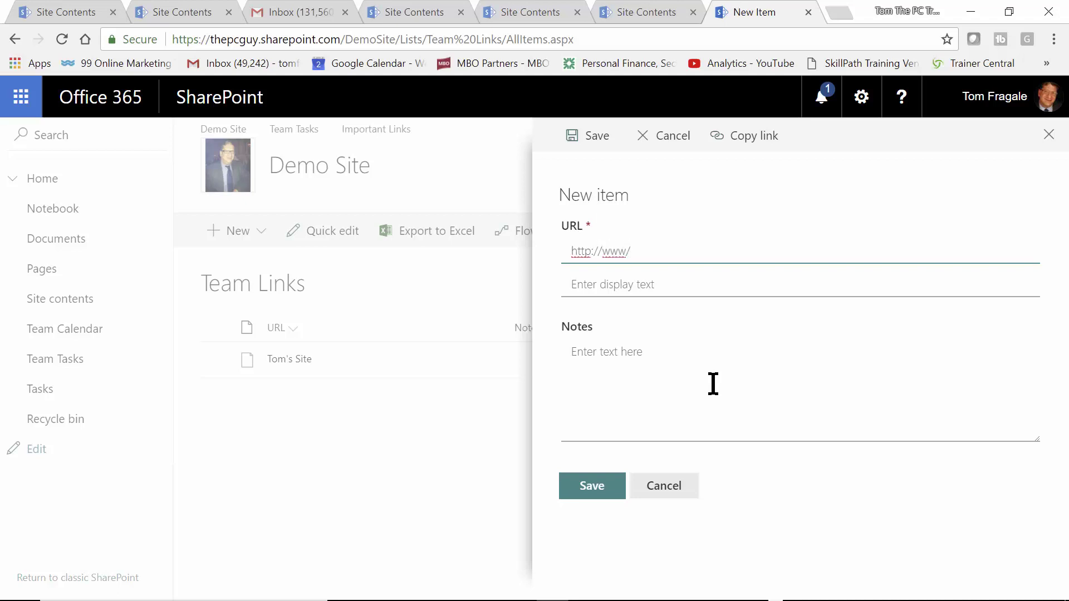
pyautogui.press('BackSpace')
pyautogui.write('.youtube.com')
pyautogui.press('Tab')
pyautogui.write('You')
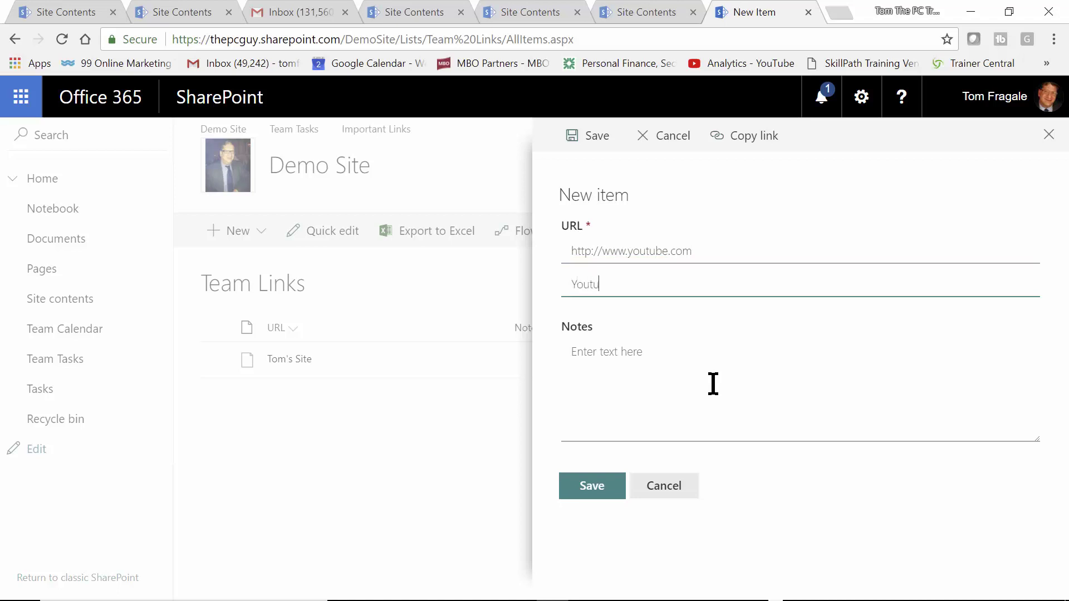
pyautogui.press('Tab')
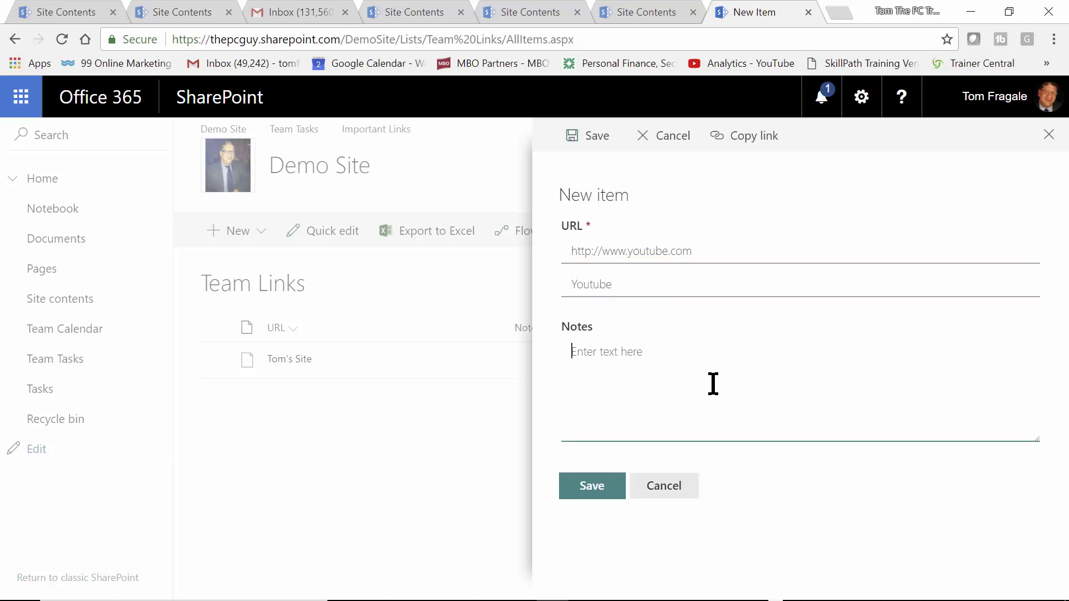
pyautogui.click(582, 494)
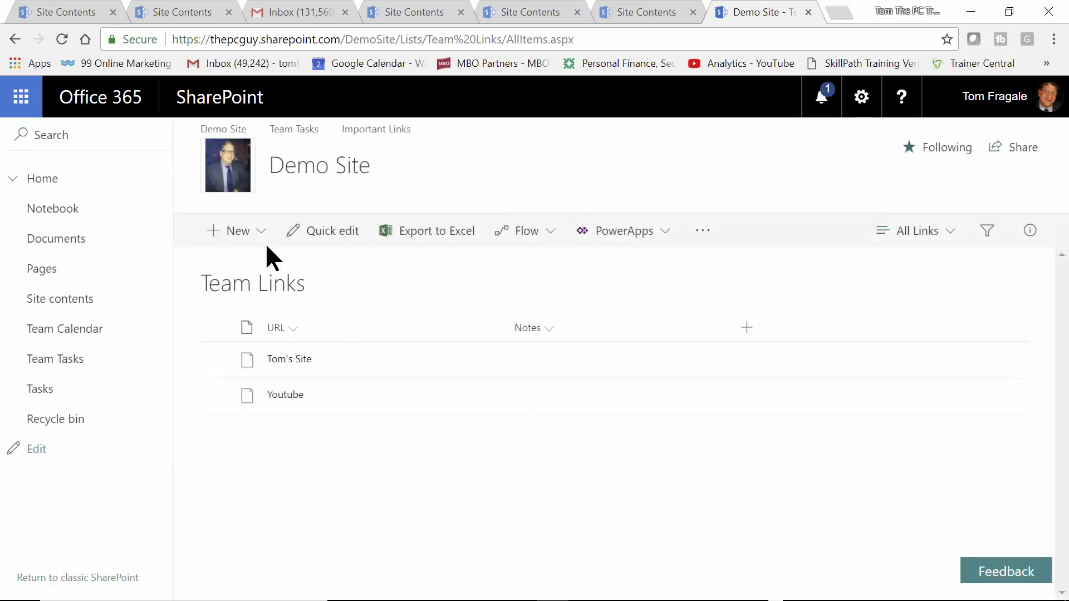
pyautogui.click(243, 234)
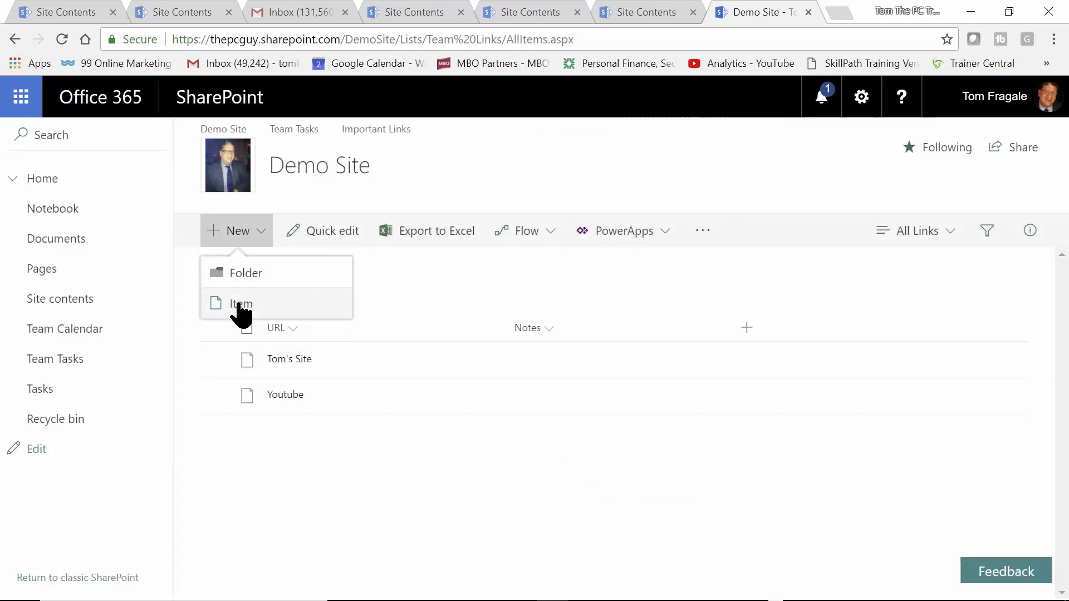
pyautogui.click(240, 305)
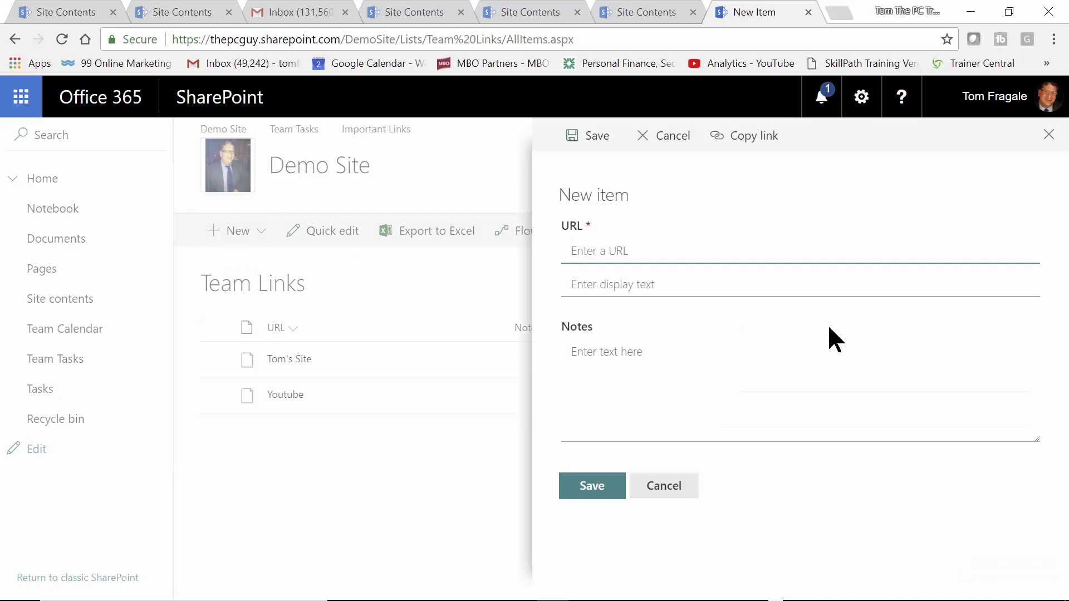
pyautogui.write('http://www.')
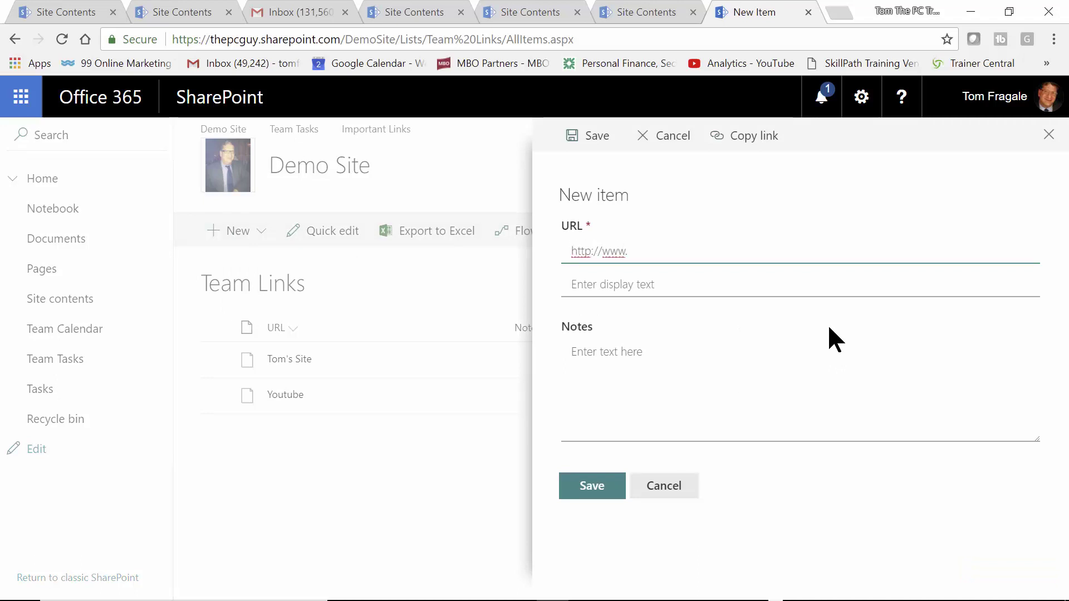
pyautogui.write('microsoft')
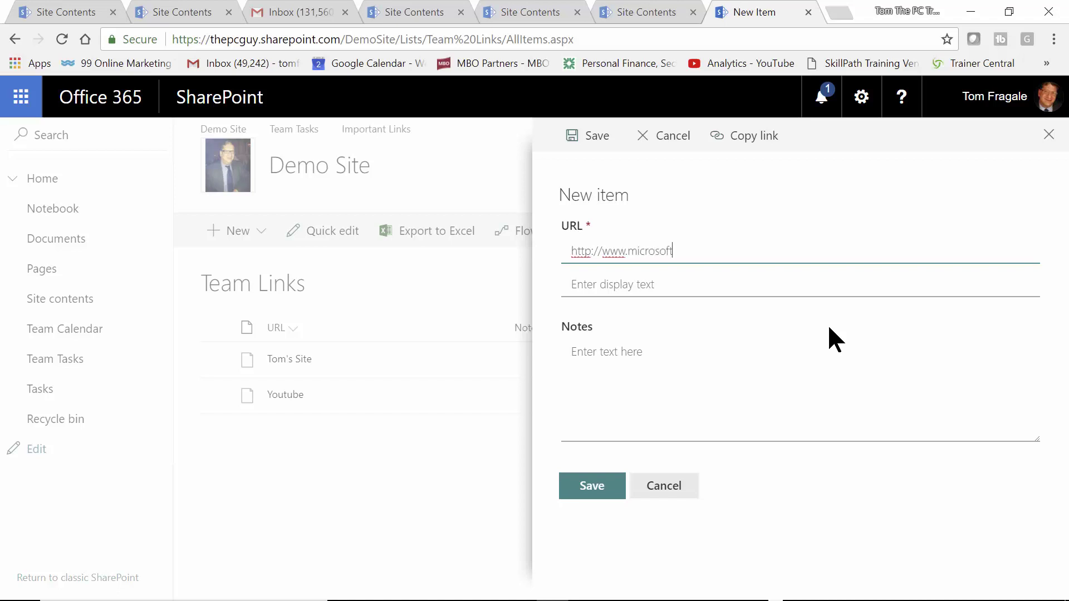
pyautogui.write('.com')
pyautogui.press('Tab')
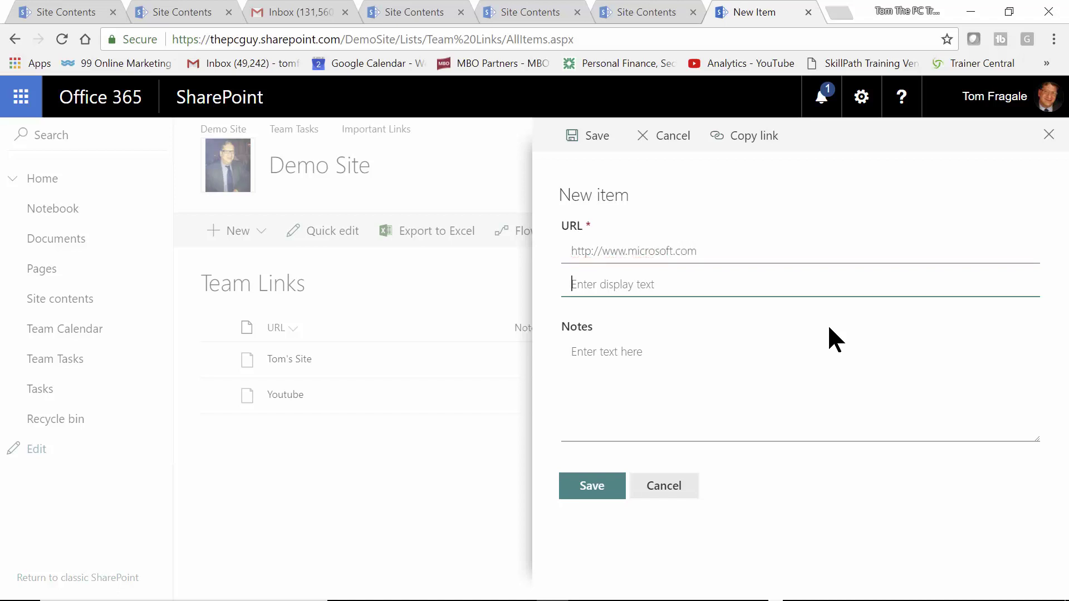
pyautogui.write('Microsof')
pyautogui.write('t')
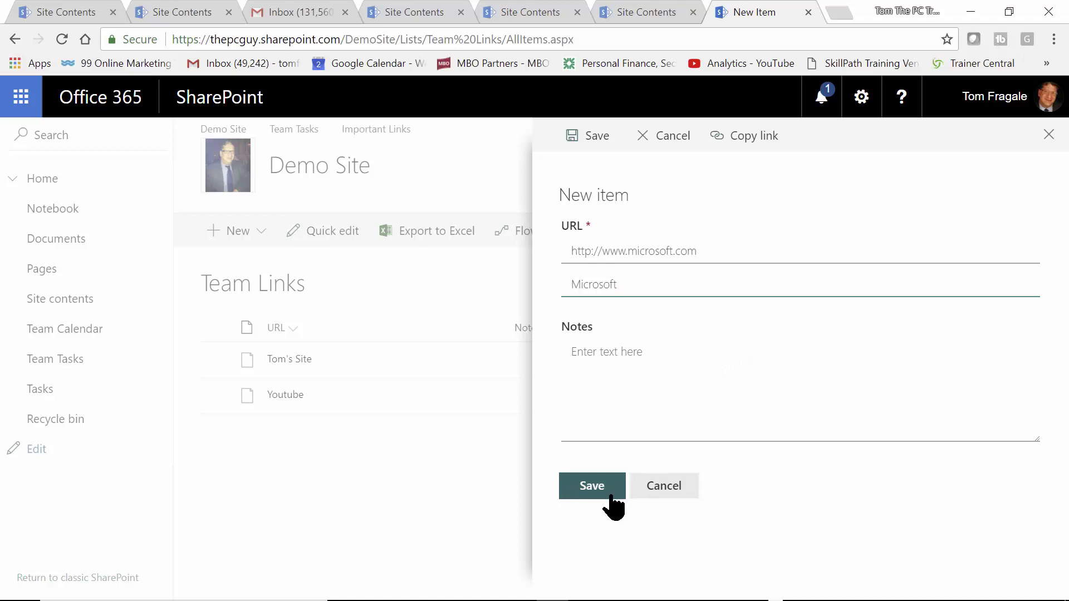
pyautogui.click(625, 384)
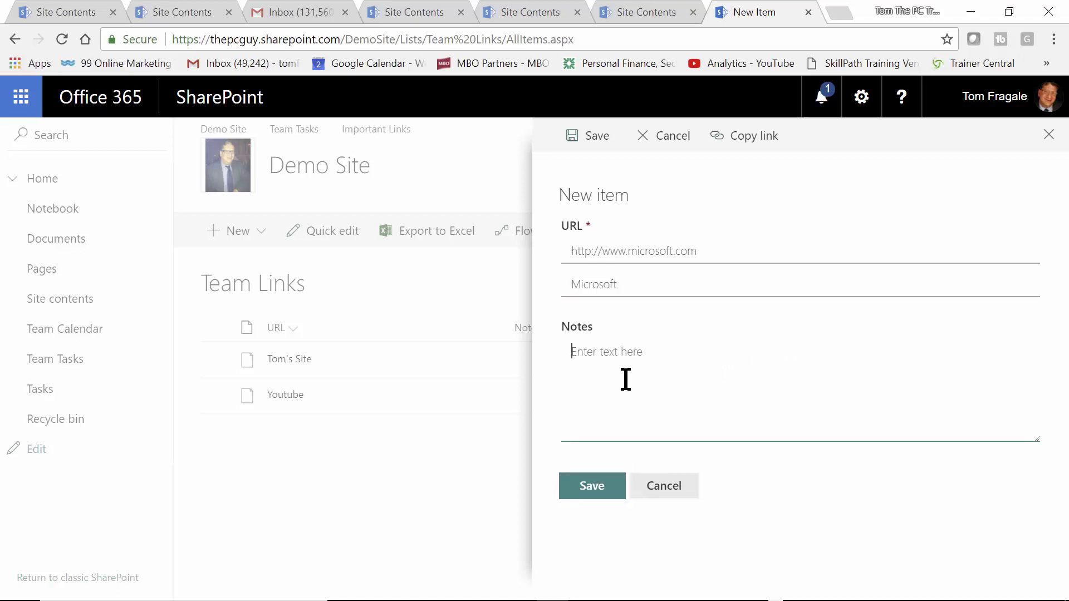
pyautogui.write('This goes to the Micro')
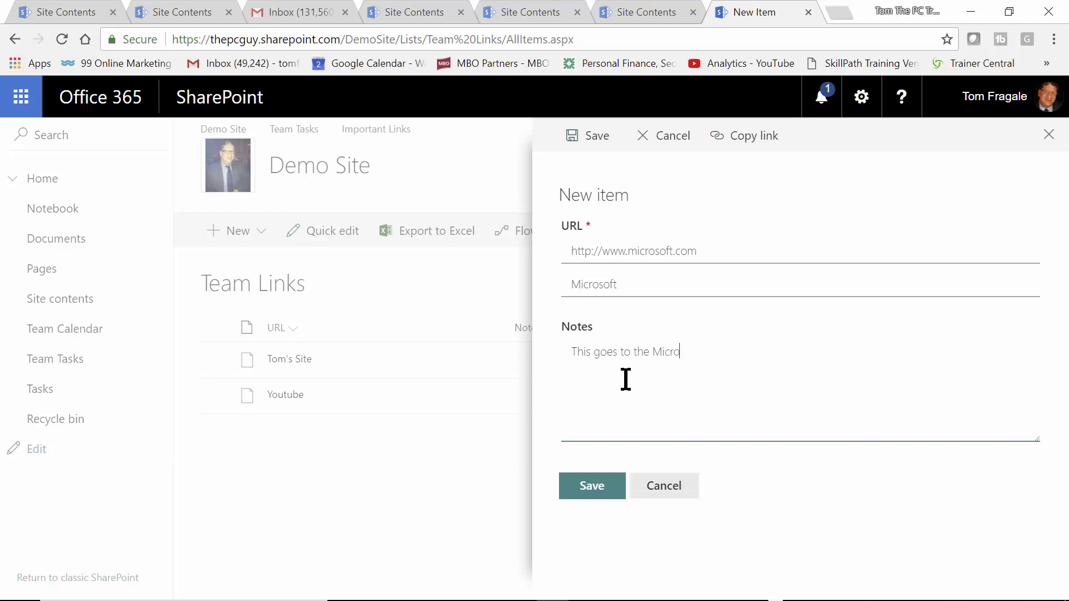
pyautogui.write('soft homre page.')
pyautogui.click(592, 492)
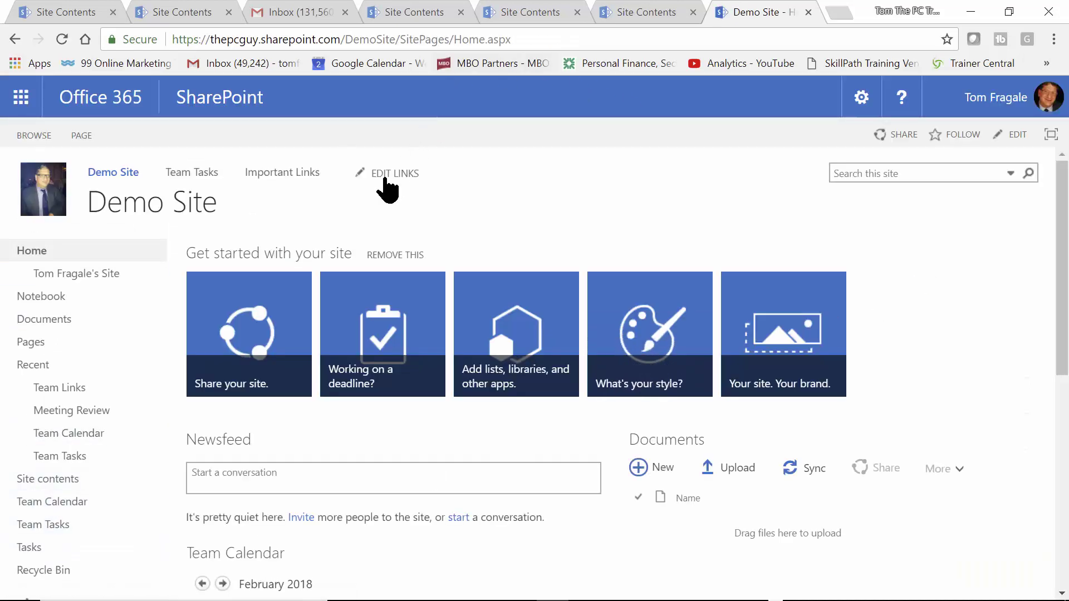
# Step: Go through Site settings back Home, then open Important Links to show the three saved links
pyautogui.moveTo(1061, 275); pyautogui.dragTo(1062, 250)
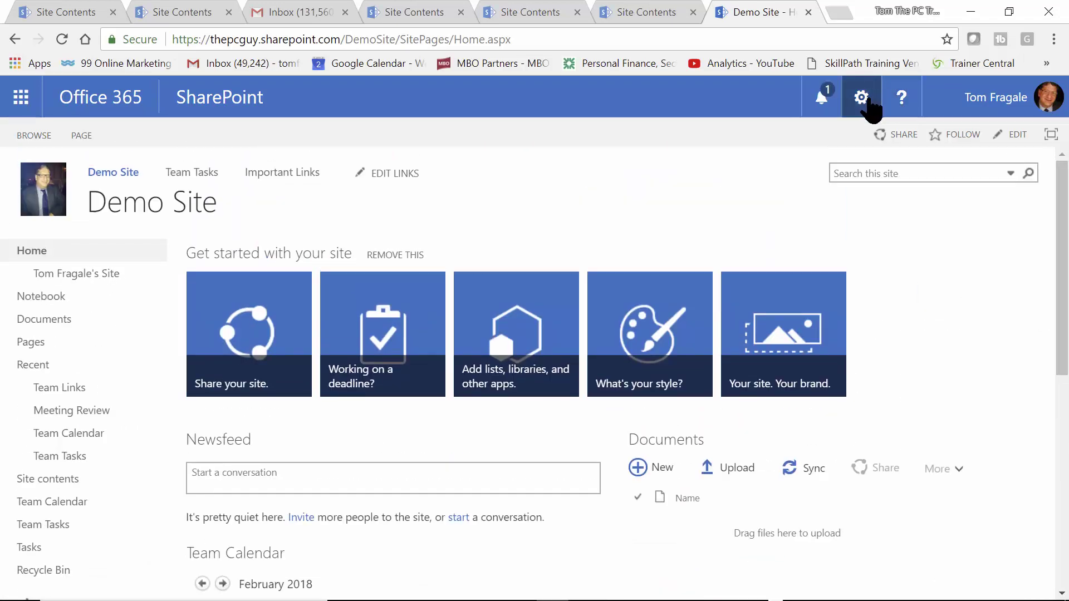
pyautogui.click(864, 100)
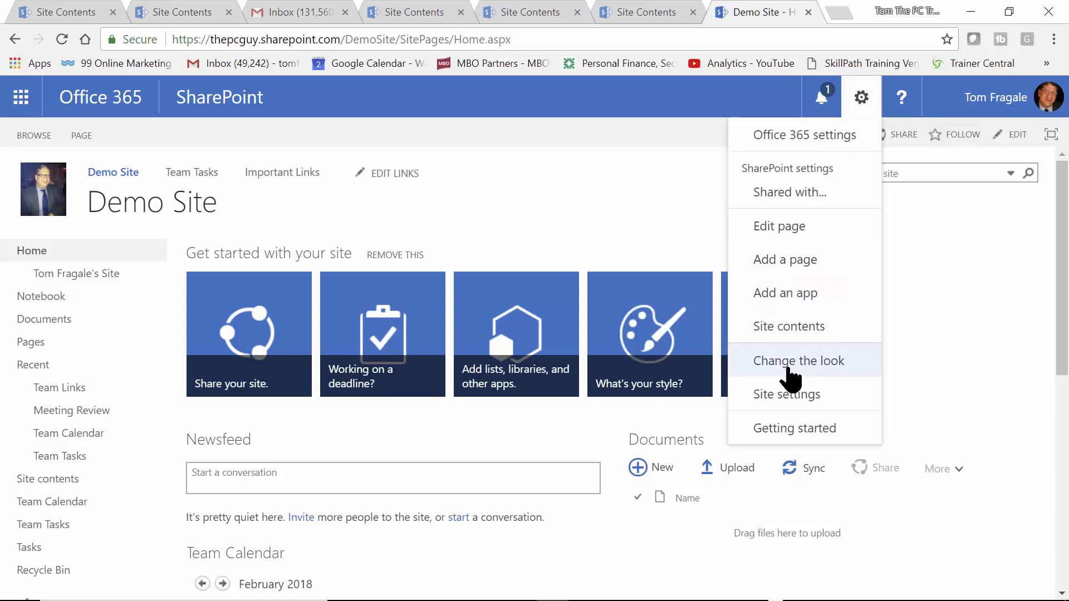
pyautogui.click(774, 395)
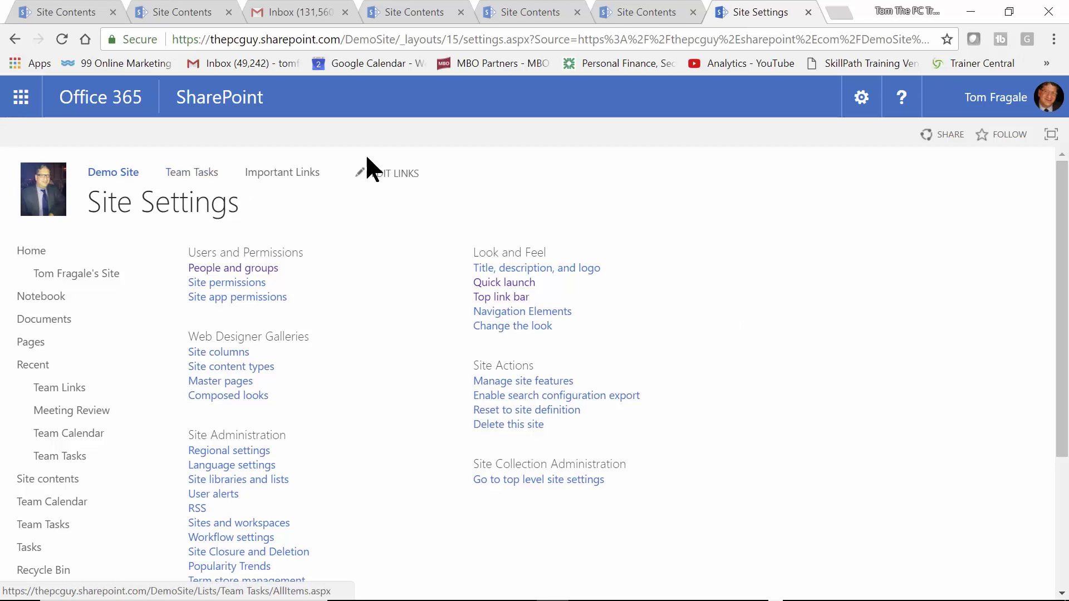
pyautogui.click(42, 254)
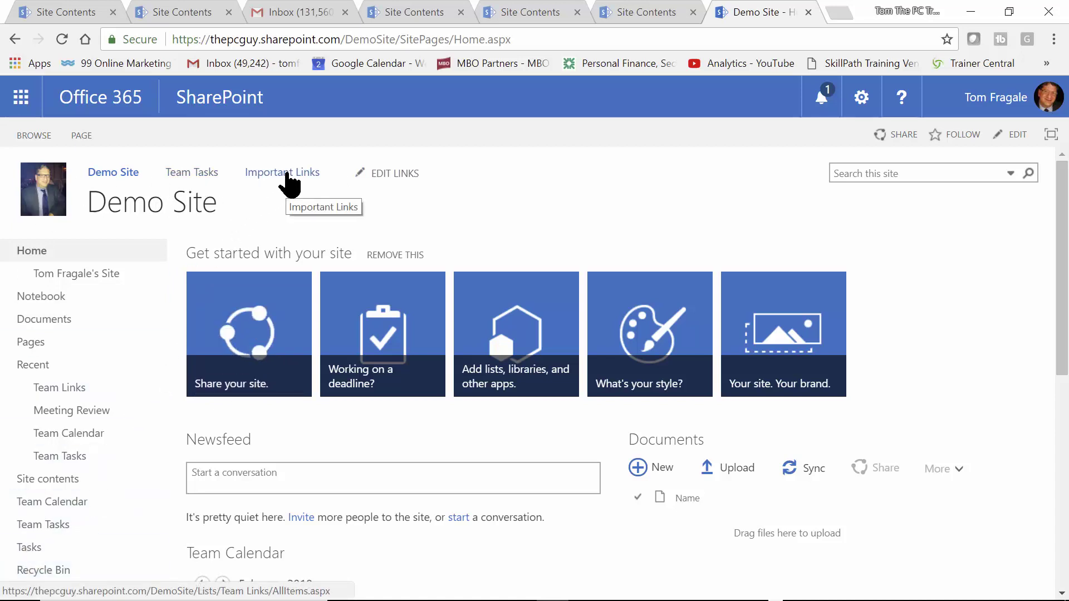
pyautogui.click(286, 174)
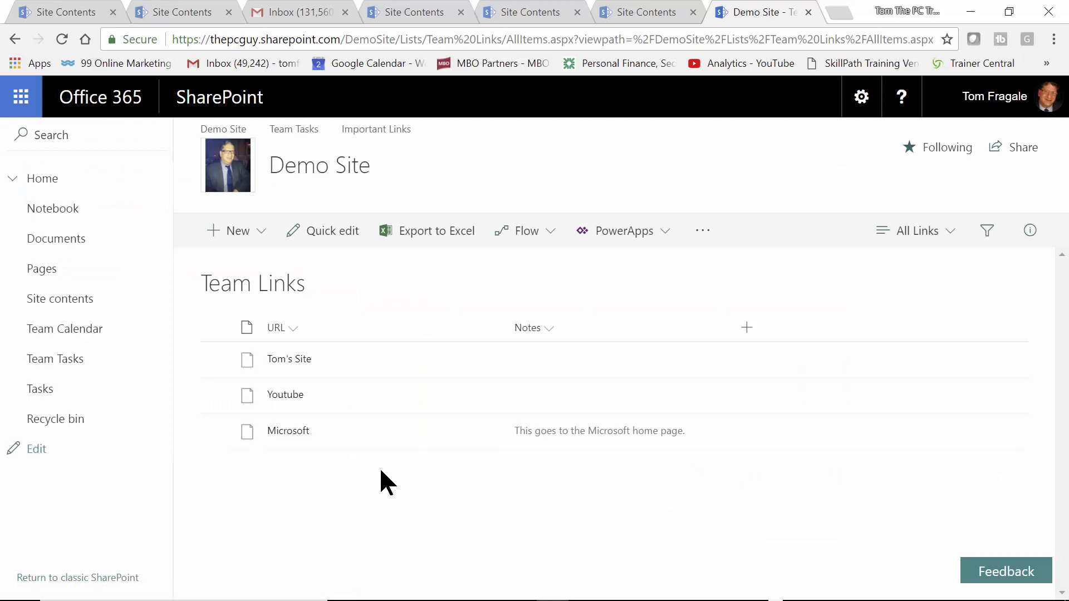